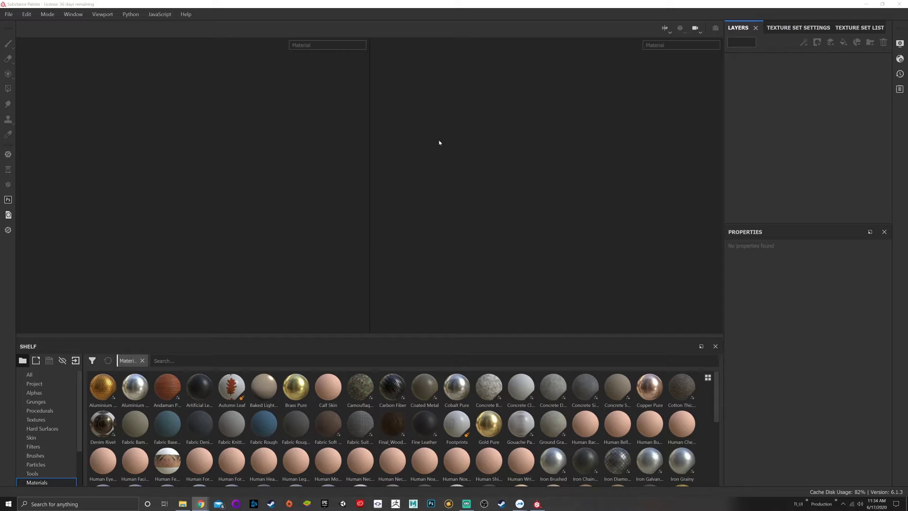
Switch the viewport layout from the split 3D/2D view to 3D only.
click(664, 29)
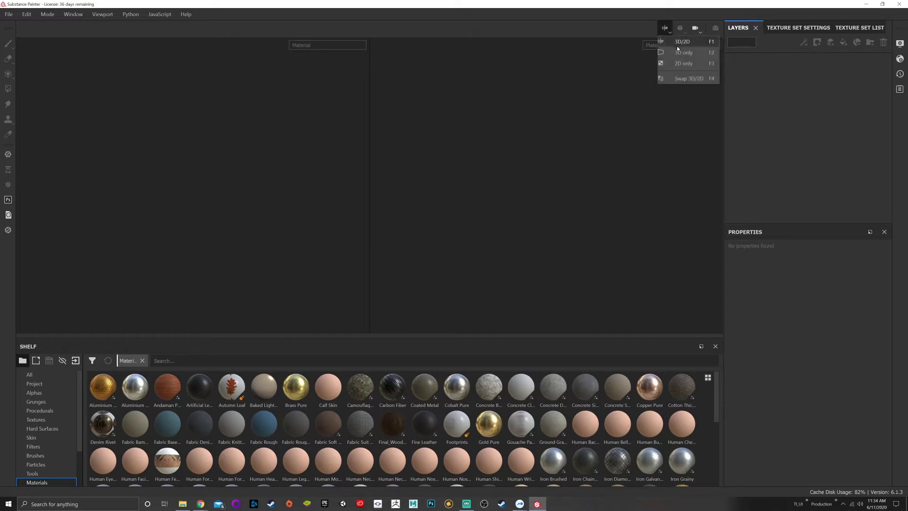
click(673, 49)
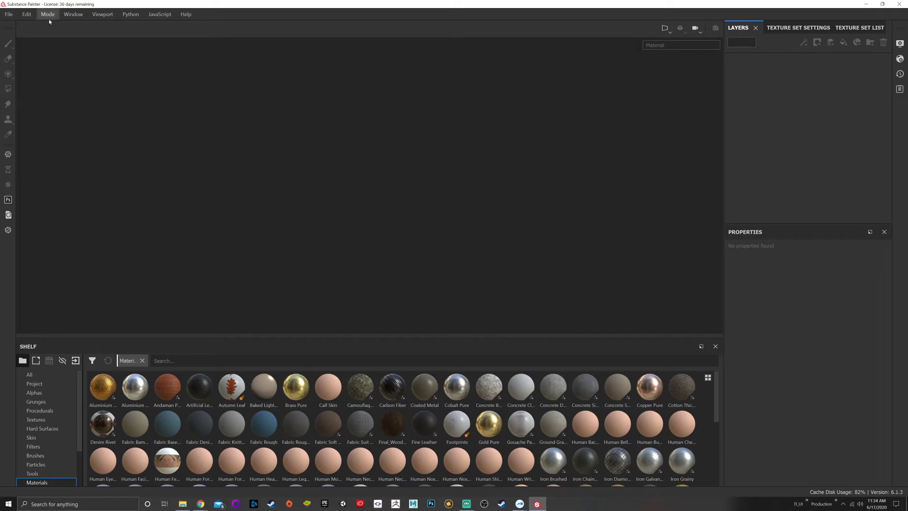
Start a new PBR - Metallic Roughness project with Grenade_high.fbx as its mesh.
click(8, 16)
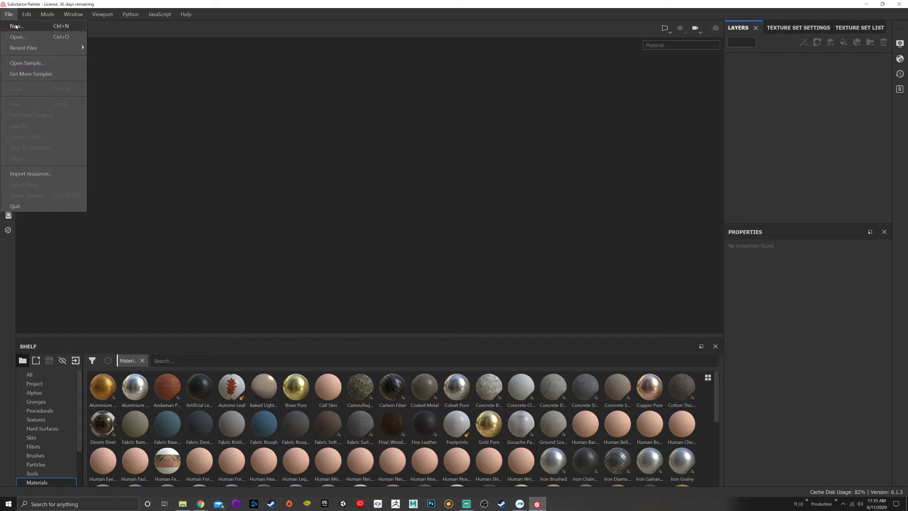
click(15, 27)
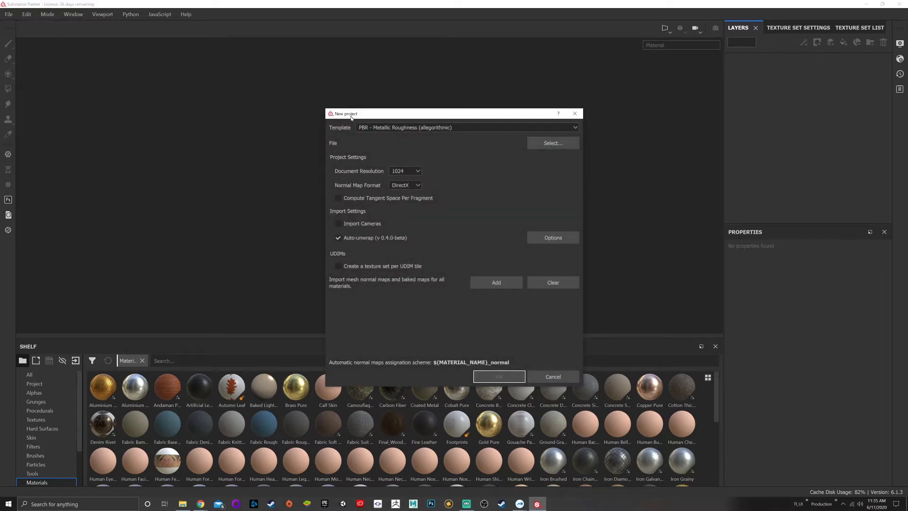
click(395, 128)
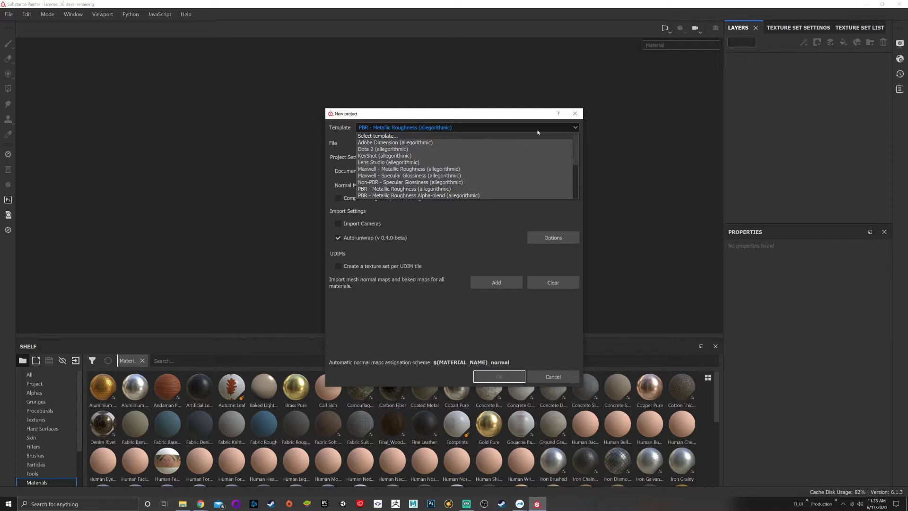
click(426, 114)
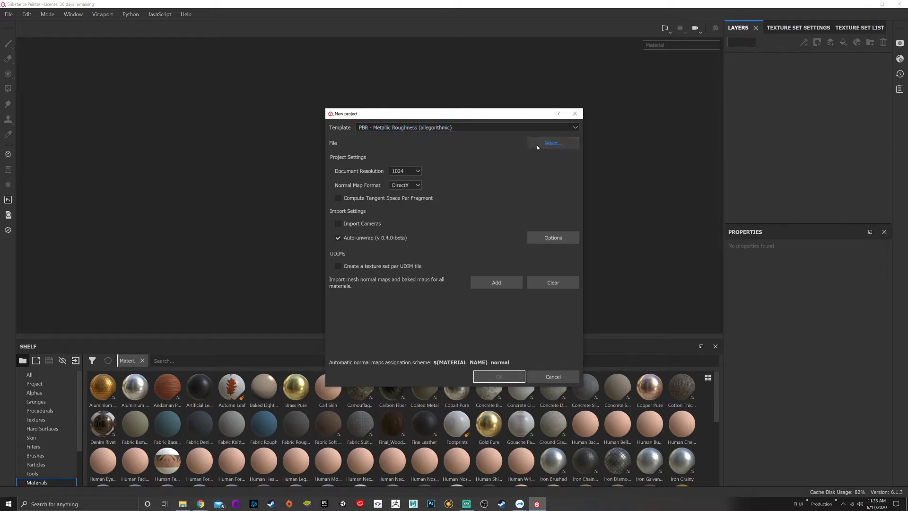
click(552, 143)
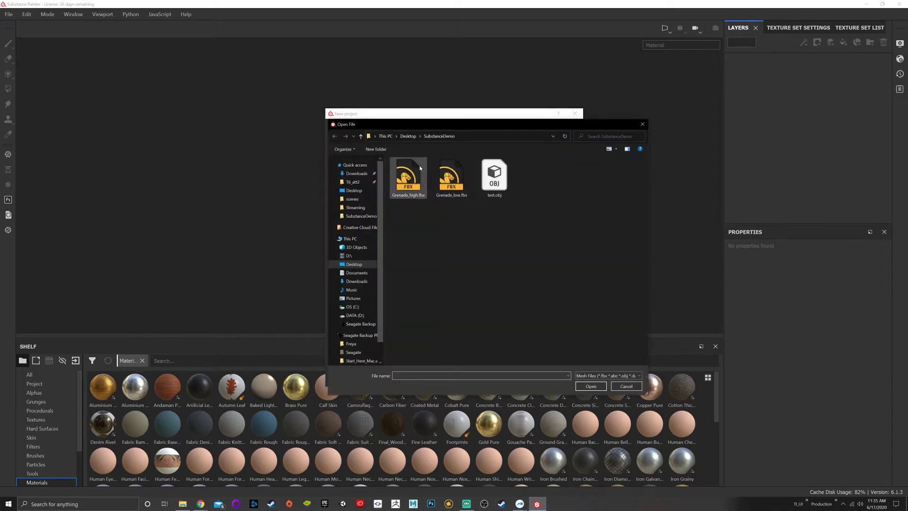
click(408, 179)
click(591, 386)
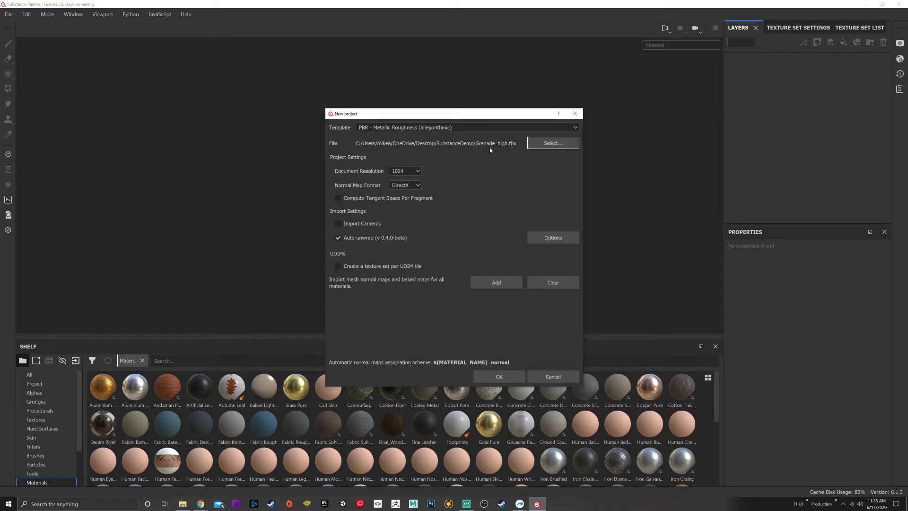
Set document resolution to 2048, keep DirectX normals, and create the project.
click(416, 171)
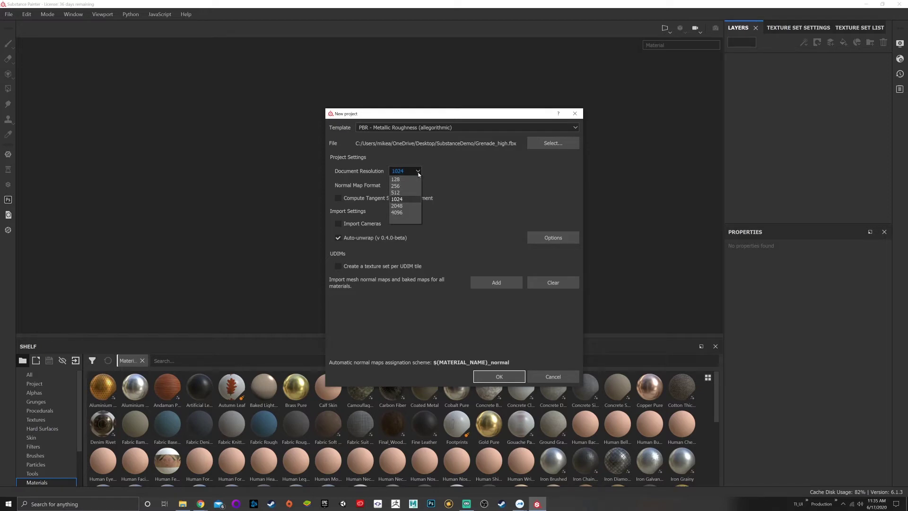
click(404, 206)
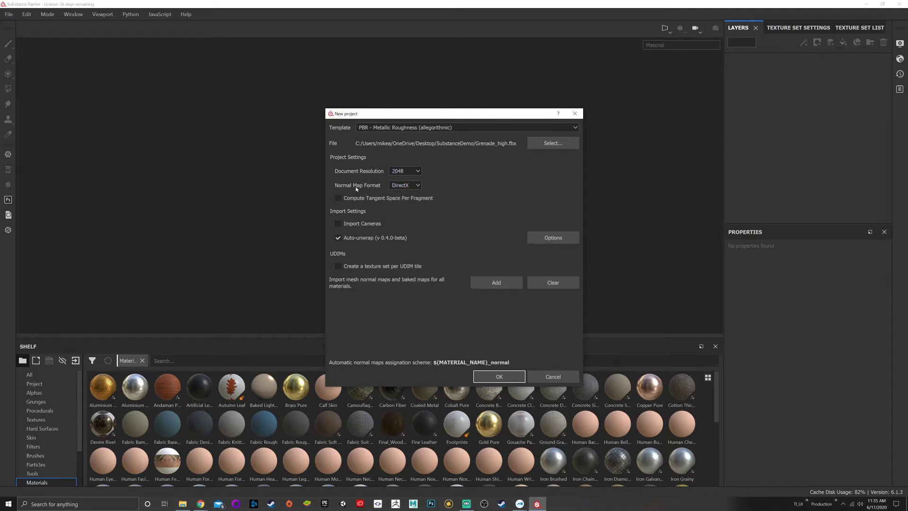
click(417, 188)
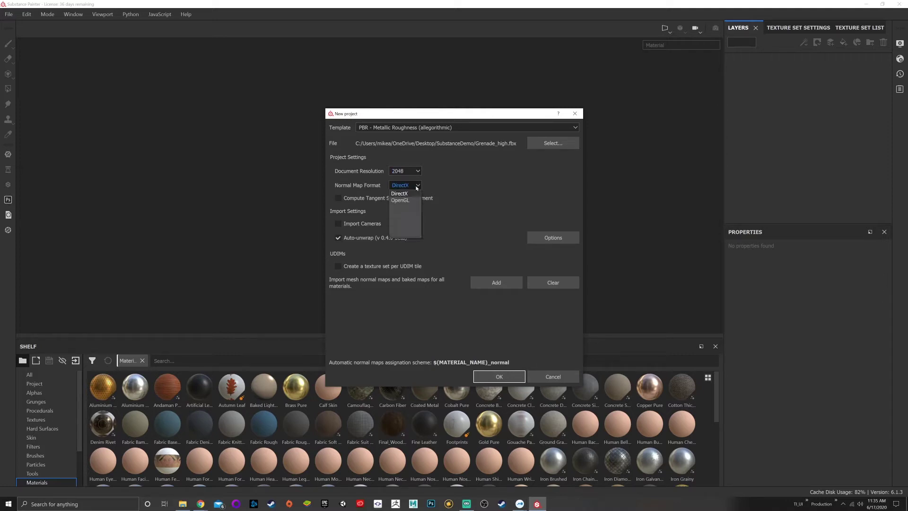
click(433, 184)
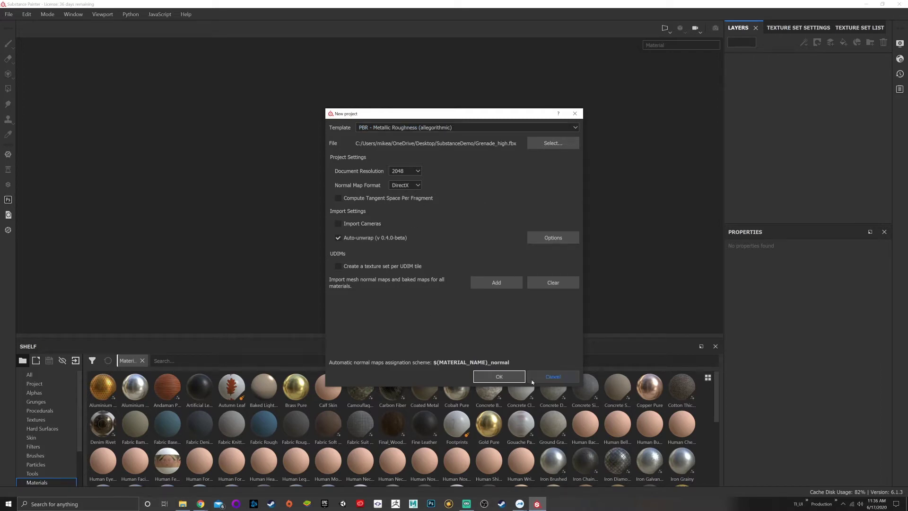
click(502, 376)
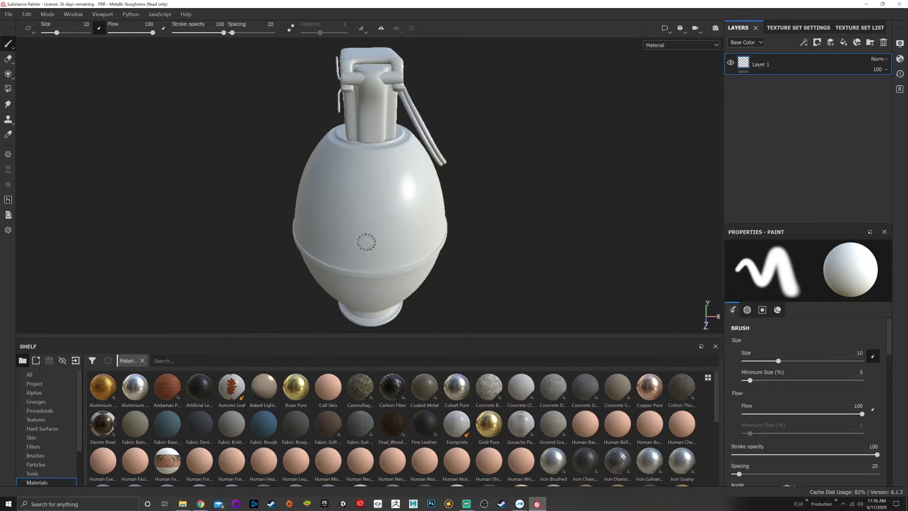
Orbit the camera around the grenade until the pin ring faces the front.
scroll(378, 240, up, 3)
scroll(378, 240, down, 4)
alt+drag(392, 234, 368, 238)
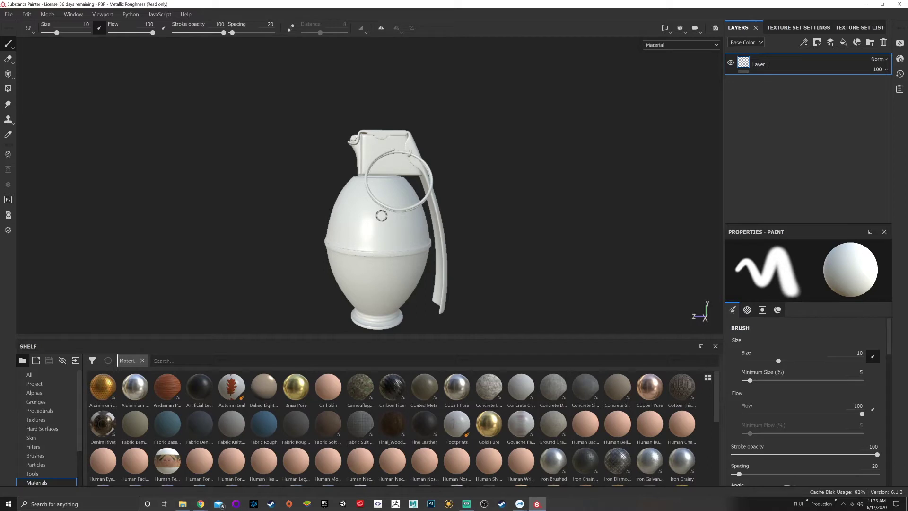
key(alt)
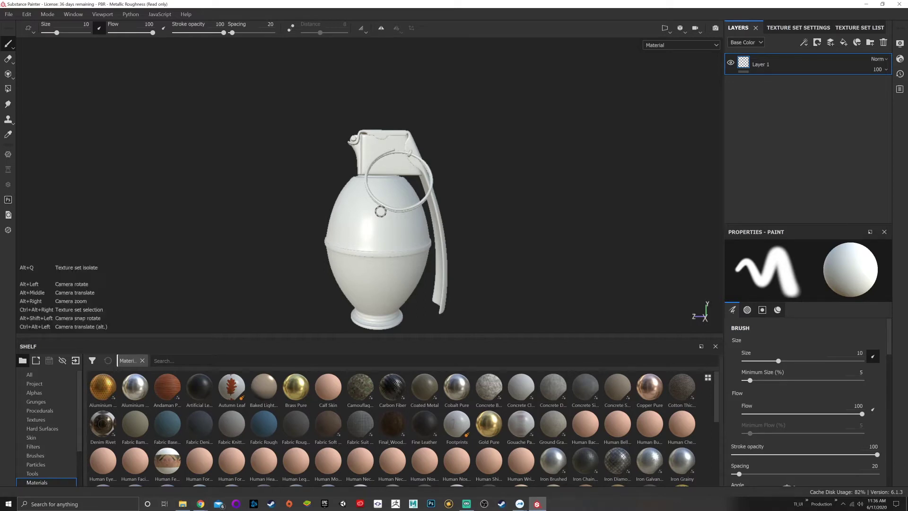
alt+drag(370, 203, 436, 210)
mouse_move(239, 185)
alt+mouse_down()
mouse_move(420, 192)
mouse_move(349, 251)
mouse_move(501, 203)
alt+mouse_up()
scroll(501, 204, up, 4)
alt+drag(346, 181, 556, 202)
scroll(461, 209, down, 3)
mouse_move(461, 209)
alt+mouse_down()
mouse_move(501, 203)
mouse_move(470, 193)
alt+mouse_up()
scroll(350, 190, up, 4)
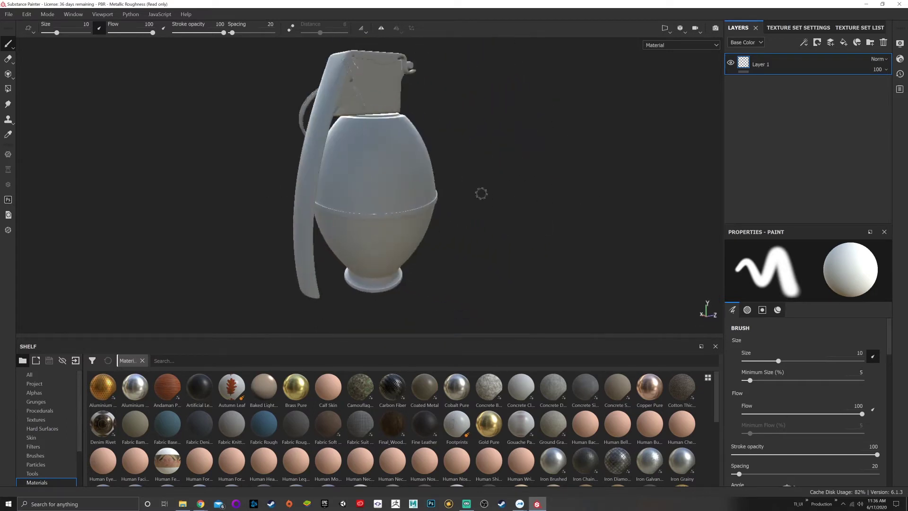
alt+drag(350, 190, 387, 206)
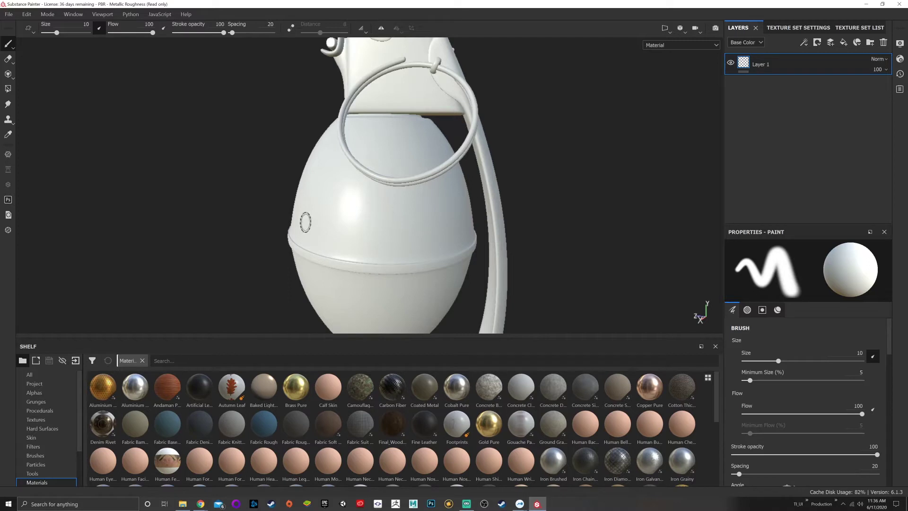
mouse_move(301, 222)
alt+middle_down()
mouse_move(584, 207)
mouse_move(318, 176)
mouse_move(162, 142)
mouse_move(85, 196)
mouse_move(158, 243)
mouse_move(305, 232)
mouse_move(590, 239)
mouse_move(415, 219)
mouse_move(186, 212)
mouse_move(146, 233)
mouse_move(312, 310)
mouse_move(340, 211)
mouse_move(333, 203)
alt+middle_up()
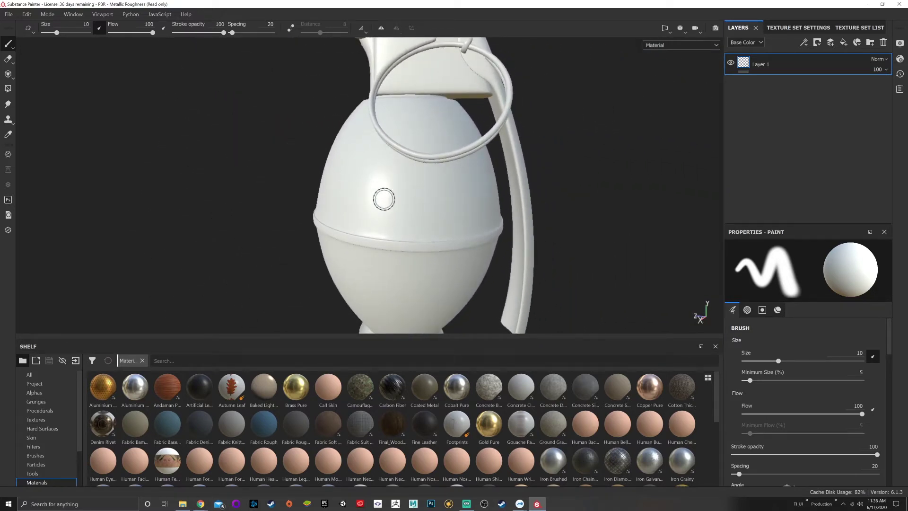
Zoom out and reframe the grenade so the lever faces front-left.
key(alt)
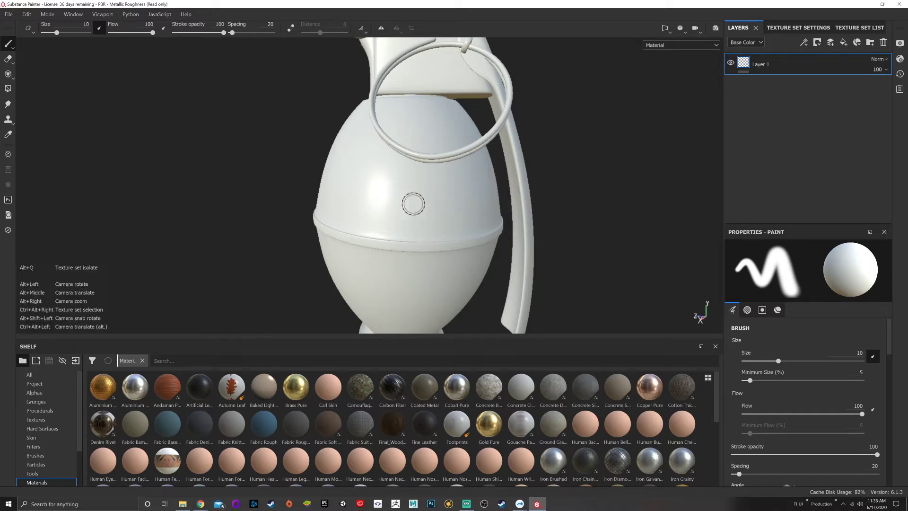
alt+right_drag(427, 259, 373, 70)
alt+drag(440, 243, 360, 192)
scroll(368, 195, down, 3)
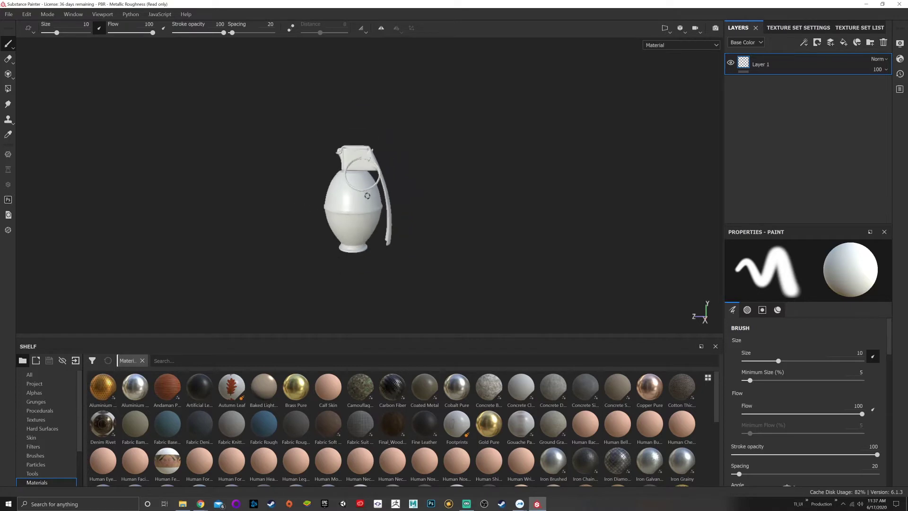
scroll(367, 196, up, 3)
scroll(367, 196, down, 5)
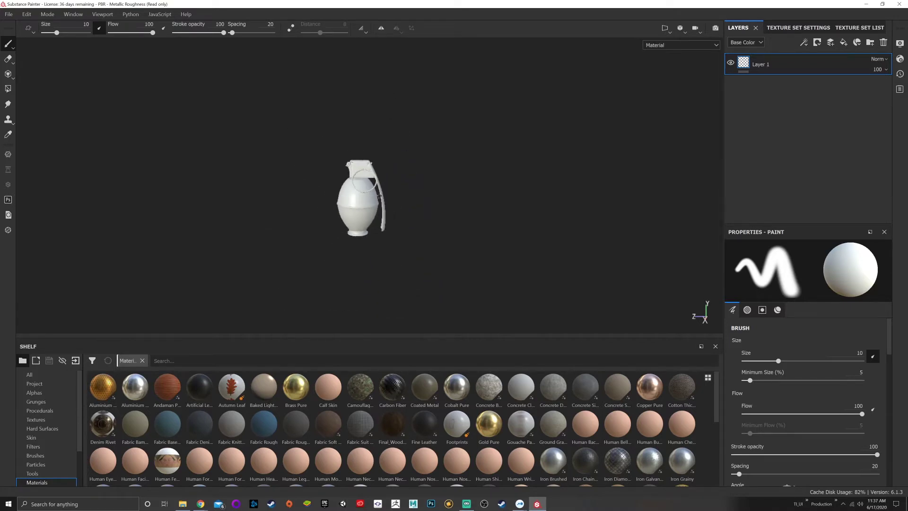
alt+drag(408, 206, 385, 249)
alt+middle_drag(386, 249, 316, 223)
alt+drag(437, 242, 298, 218)
alt+middle_drag(349, 220, 251, 186)
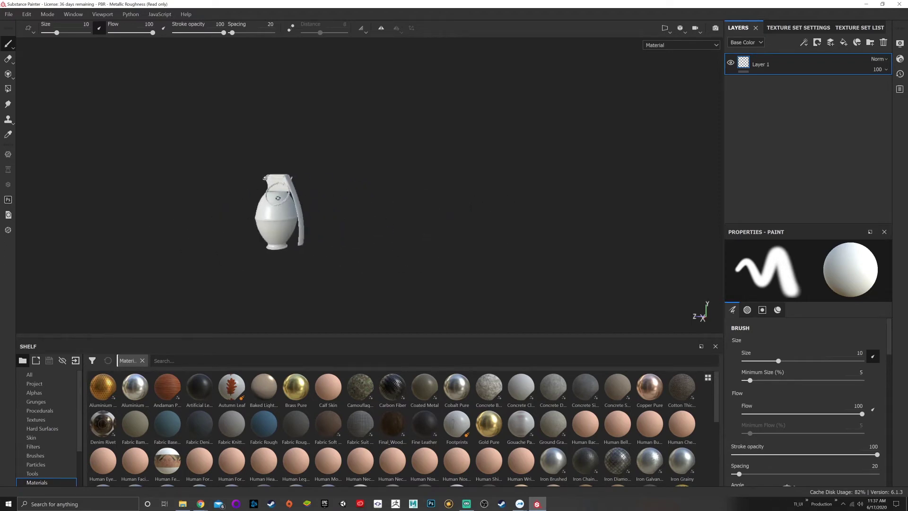
mouse_move(279, 197)
alt+right_down()
mouse_move(359, 314)
mouse_move(367, 296)
mouse_move(359, 285)
mouse_move(278, 236)
mouse_move(284, 250)
mouse_move(287, 219)
alt+right_up()
alt+middle_drag(266, 215, 390, 207)
alt+right_drag(391, 207, 453, 203)
mouse_move(454, 203)
alt+mouse_down()
mouse_move(213, 199)
mouse_move(472, 199)
mouse_move(323, 241)
mouse_move(454, 167)
mouse_move(229, 175)
mouse_move(413, 184)
mouse_move(421, 174)
alt+mouse_up()
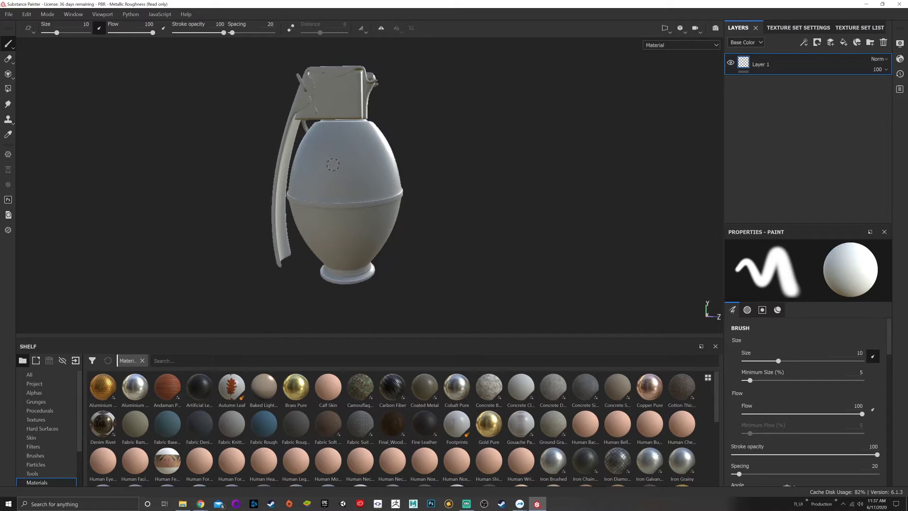
Review the Shift, Alt and Ctrl shortcut hints, then rotate the environment lighting around the grenade.
key(shift)
key(shift)
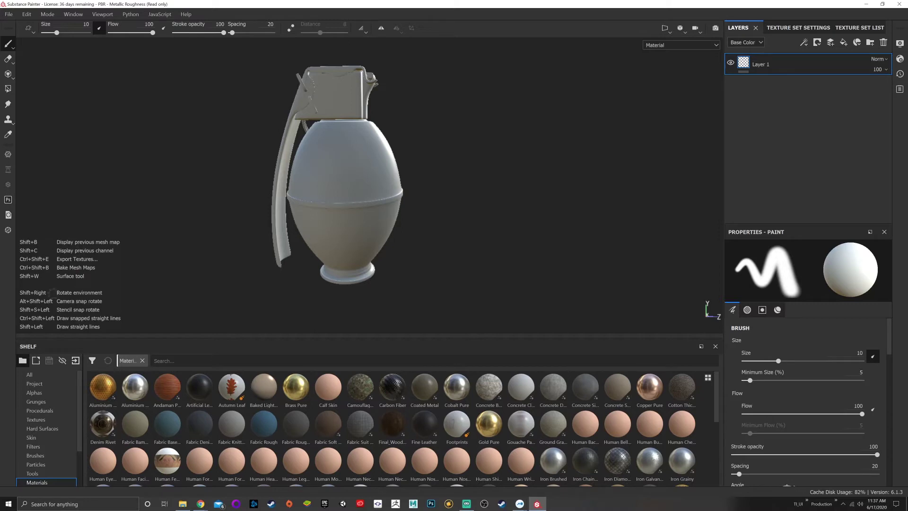
key(alt)
key(alt)
key(alt)
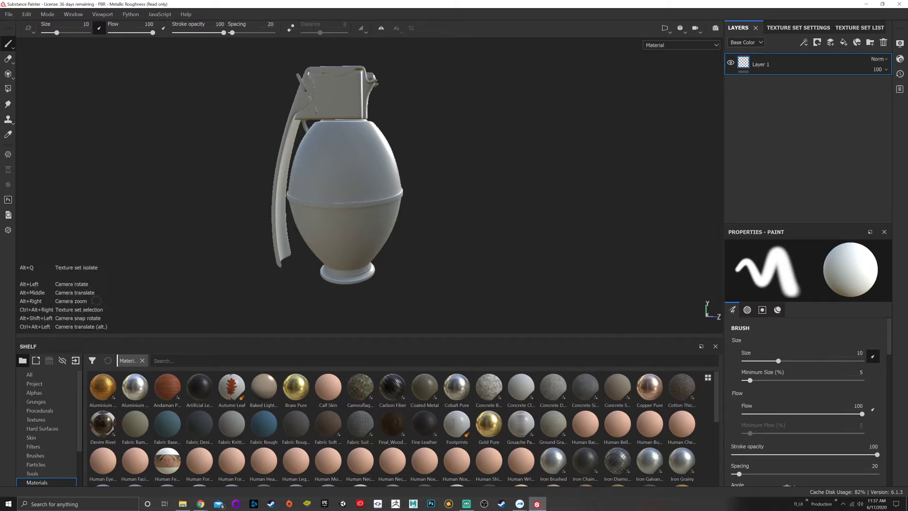
key(ctrl)
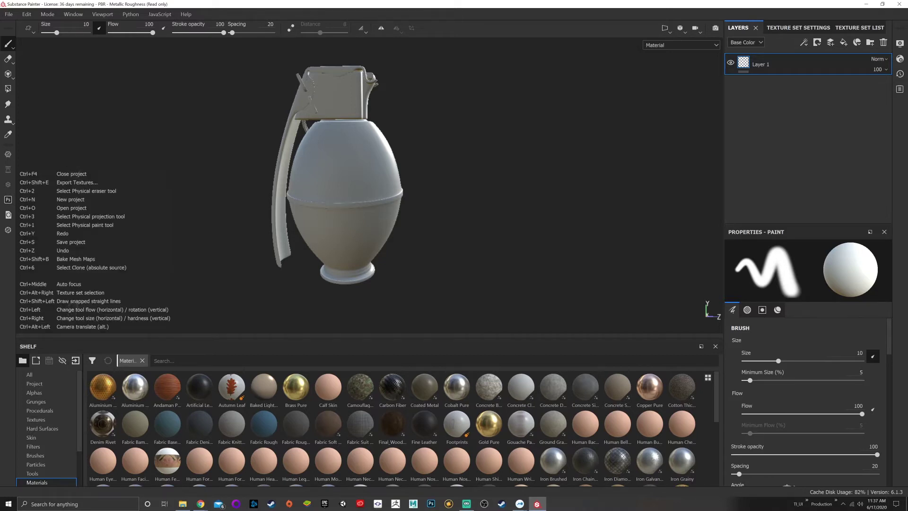
key(shift)
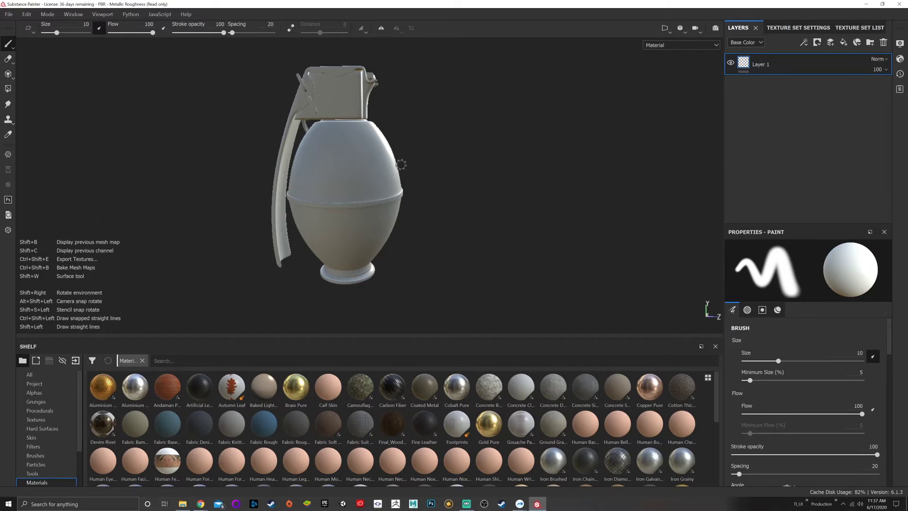
mouse_move(271, 191)
shift+right_down()
mouse_move(431, 200)
mouse_move(217, 202)
shift+right_up()
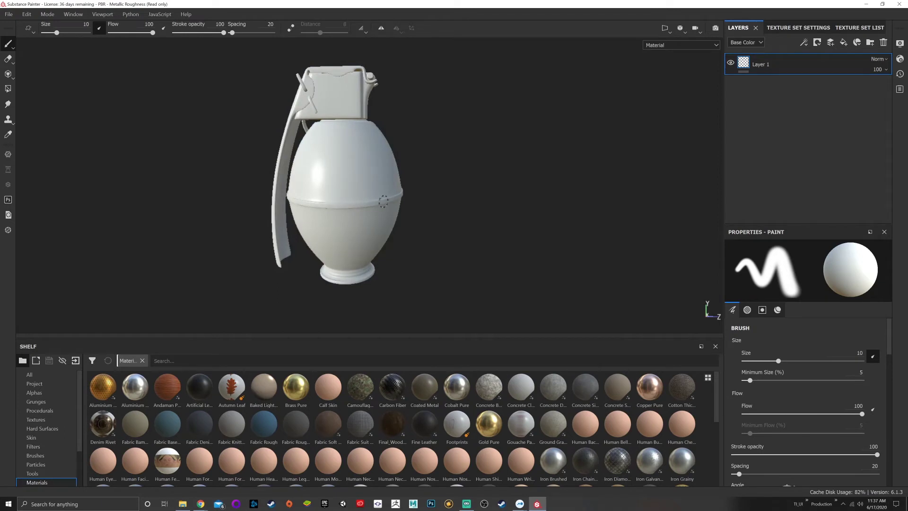
alt+middle_drag(377, 167, 376, 202)
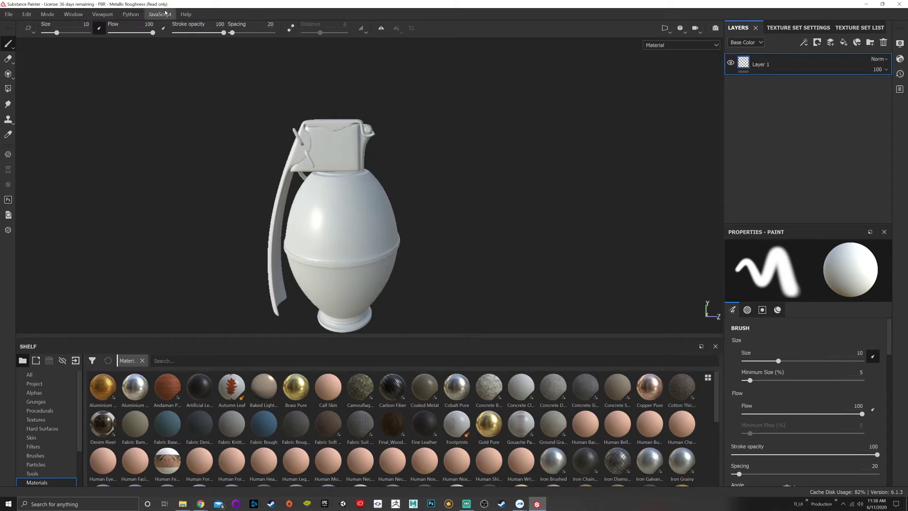
click(27, 15)
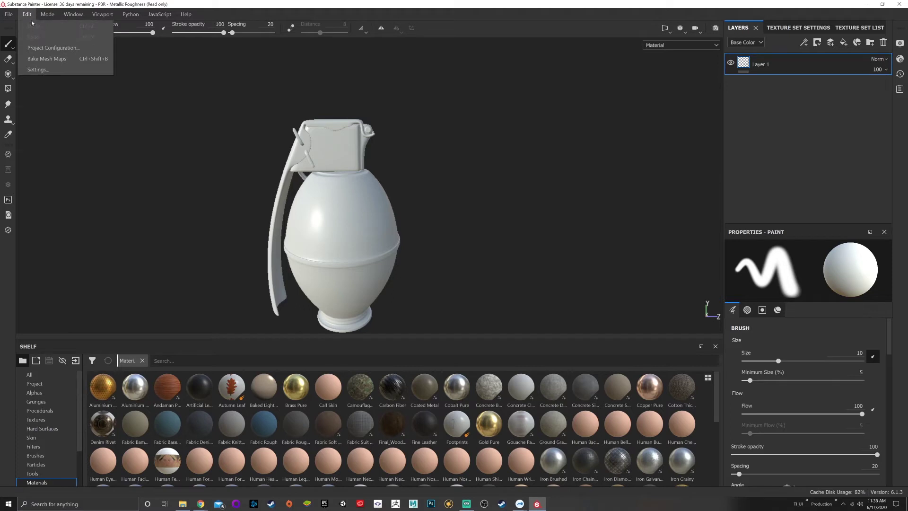
mouse_move(55, 18)
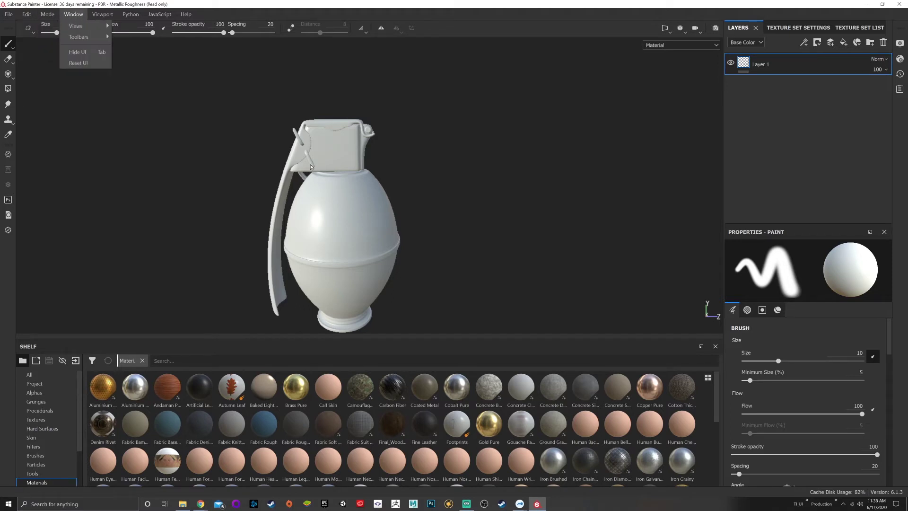
click(71, 15)
click(78, 15)
mouse_move(95, 15)
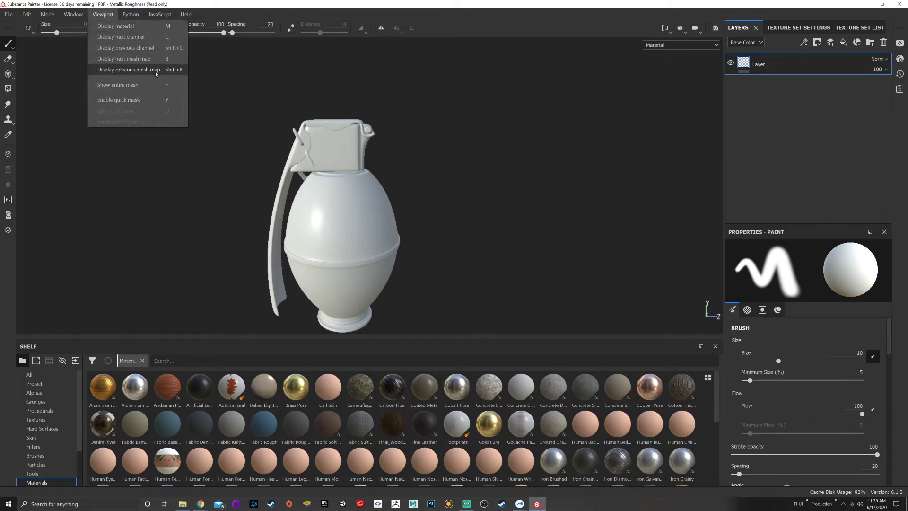
click(130, 88)
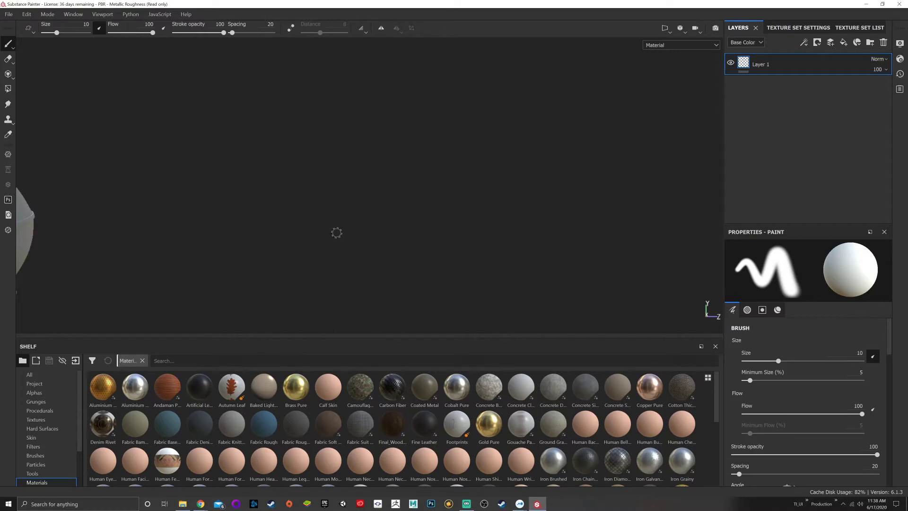
key(f)
scroll(344, 217, up, 1)
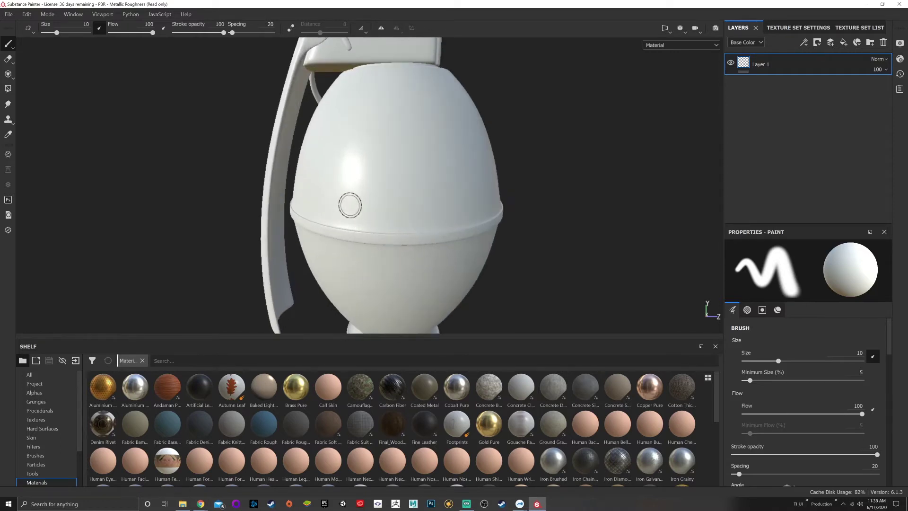
scroll(350, 205, down, 5)
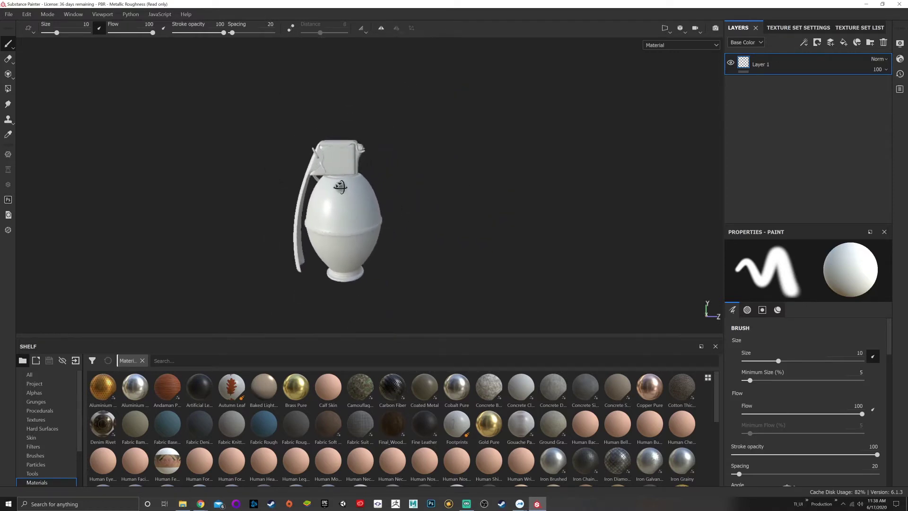
shift+right_drag(340, 186, 201, 92)
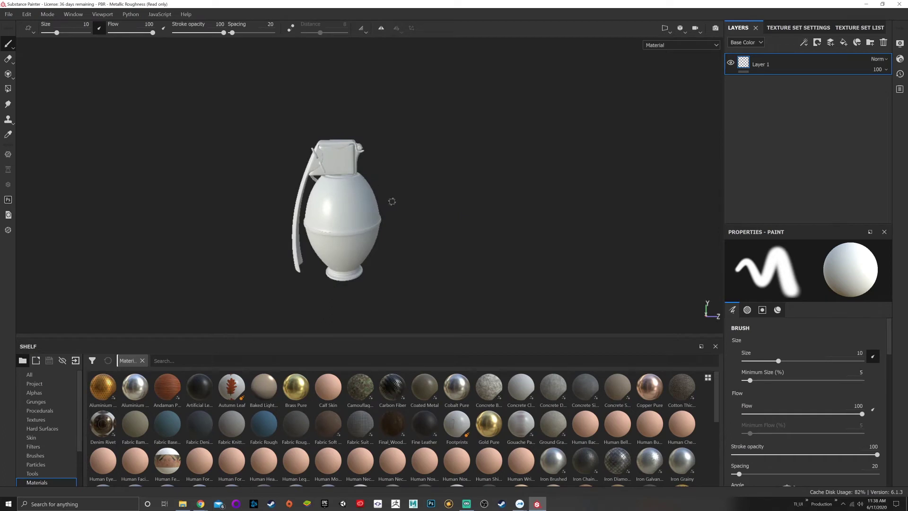
middle_drag(392, 201, 178, 208)
click(103, 14)
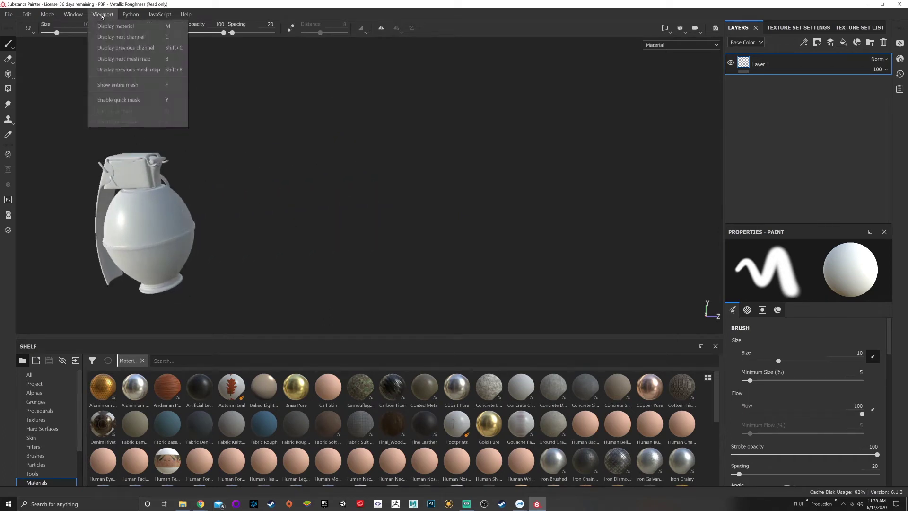
click(121, 84)
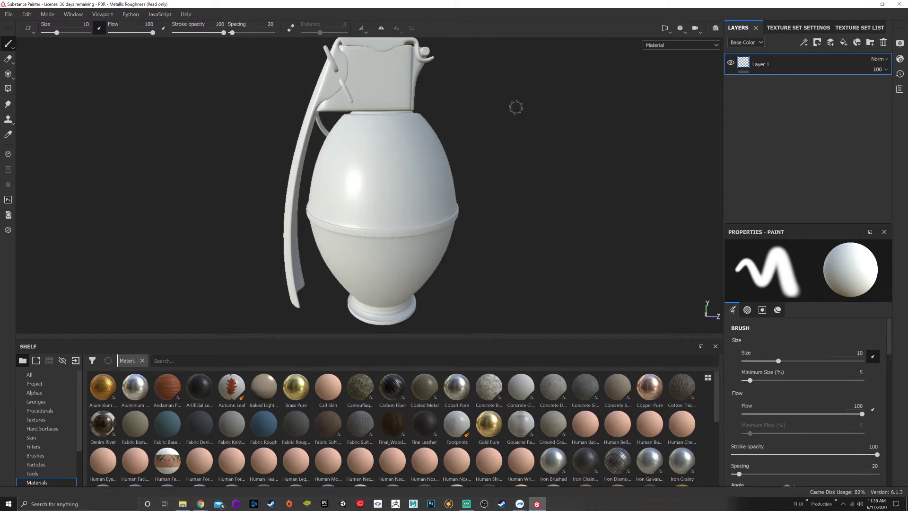
alt+drag(504, 113, 475, 126)
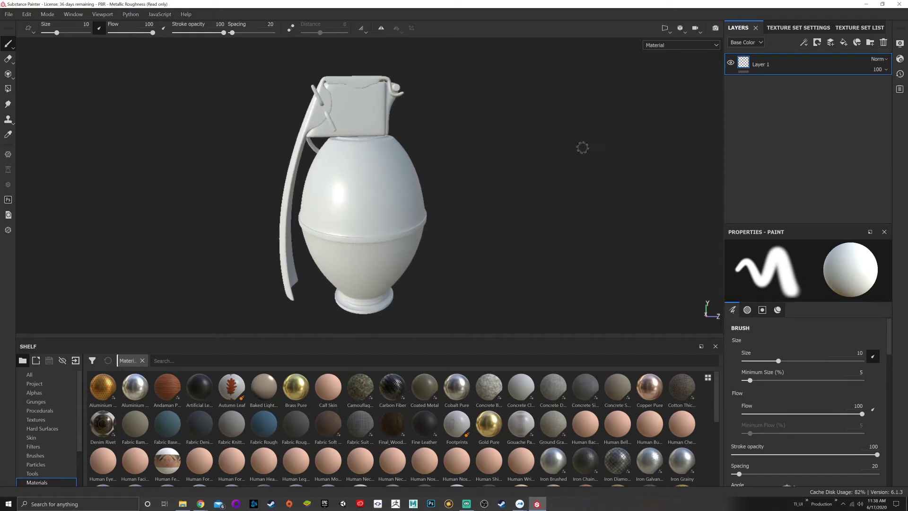
Switch to the 2D-only view and pan, rotate and zoom the UV layout.
click(662, 29)
click(664, 30)
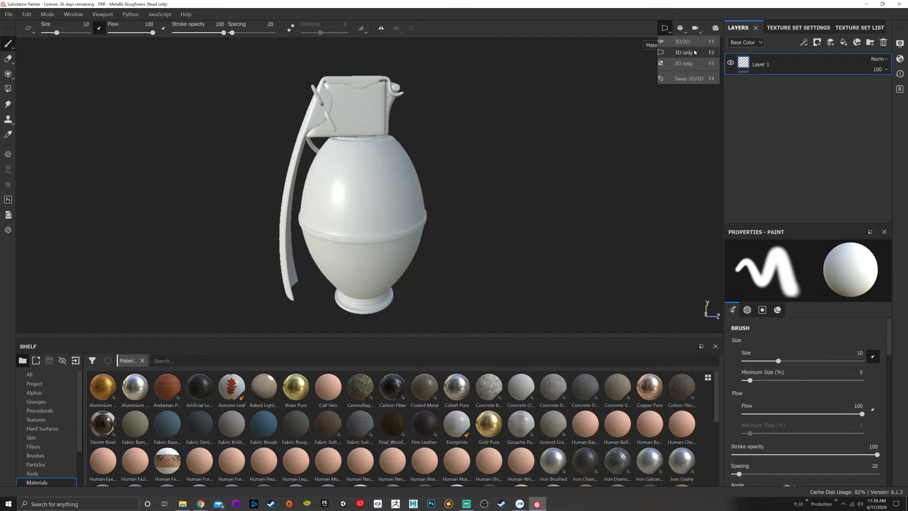
click(685, 63)
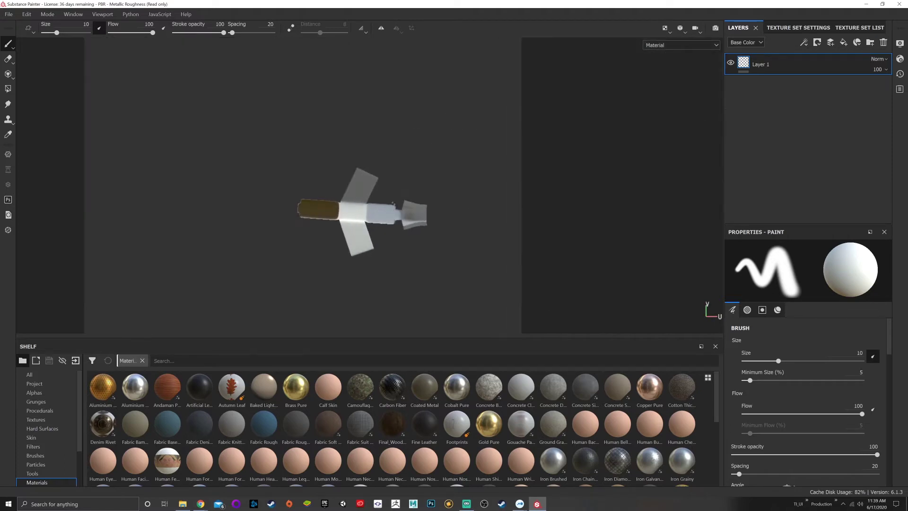
scroll(387, 184, down, 3)
middle_drag(397, 184, 451, 175)
scroll(451, 175, up, 2)
scroll(451, 176, up, 1)
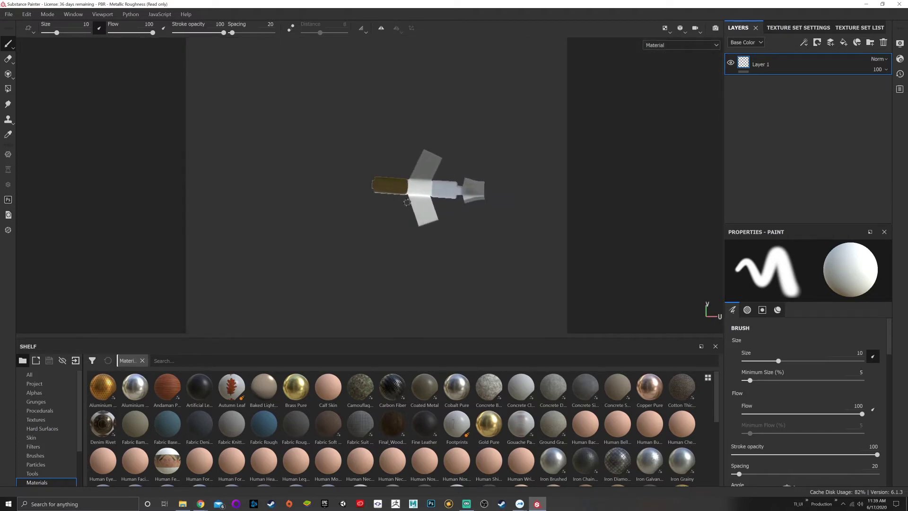
alt+drag(403, 200, 385, 196)
alt+right_drag(399, 156, 222, 117)
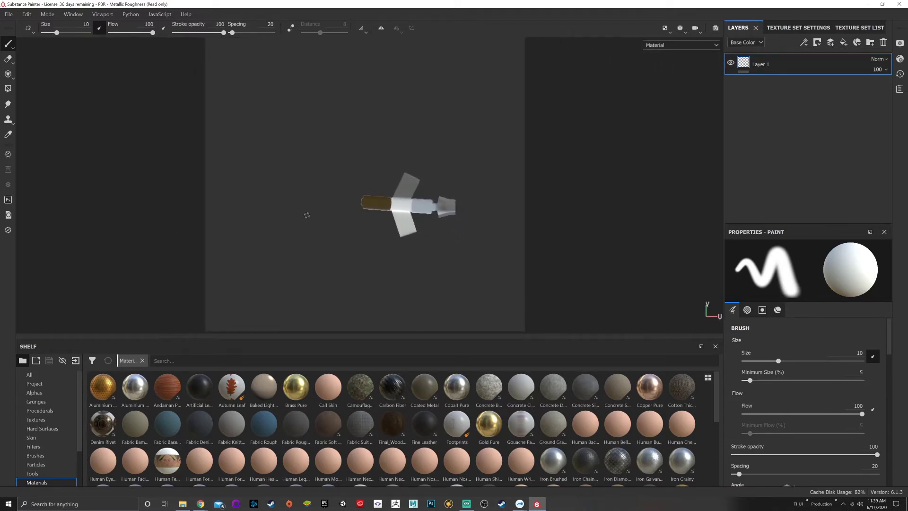
Return to 3D only, orbit the grenade, then split the viewport into 3D/2D.
click(665, 28)
click(680, 52)
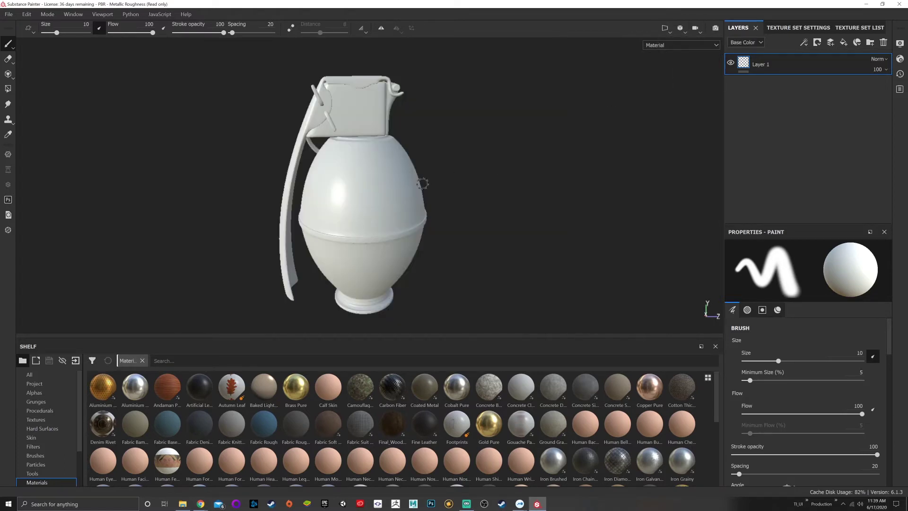
alt+drag(385, 187, 545, 123)
click(664, 28)
click(681, 42)
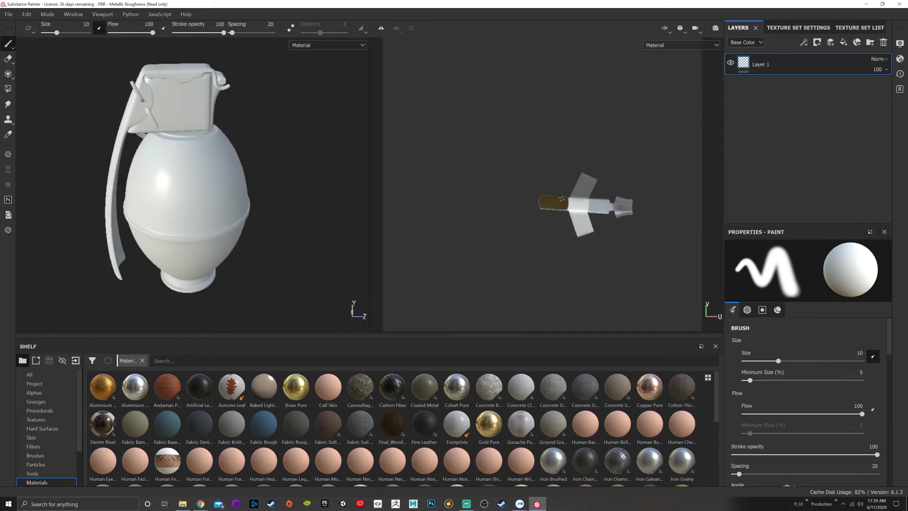
Paint two test strokes on the UV layout and lever, then undo them.
drag(584, 217, 582, 193)
drag(179, 114, 207, 108)
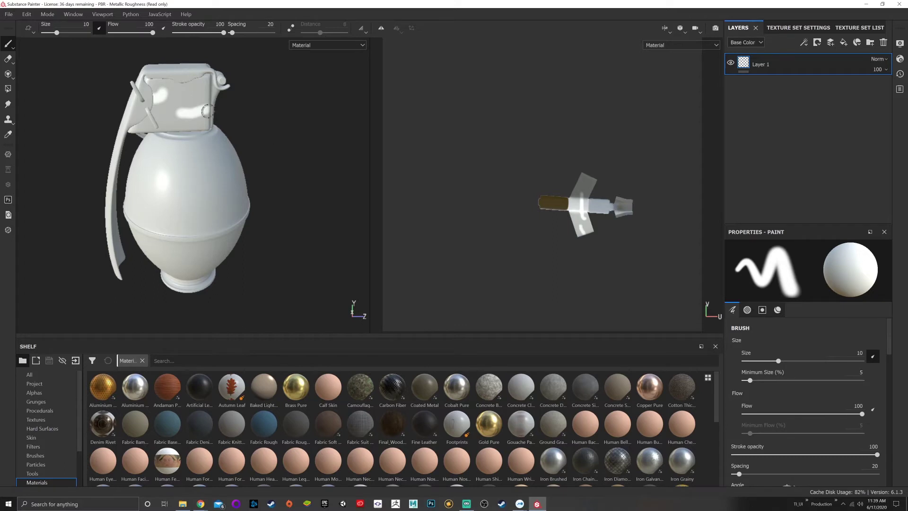
key(ctrl+z)
key(ctrl+z)
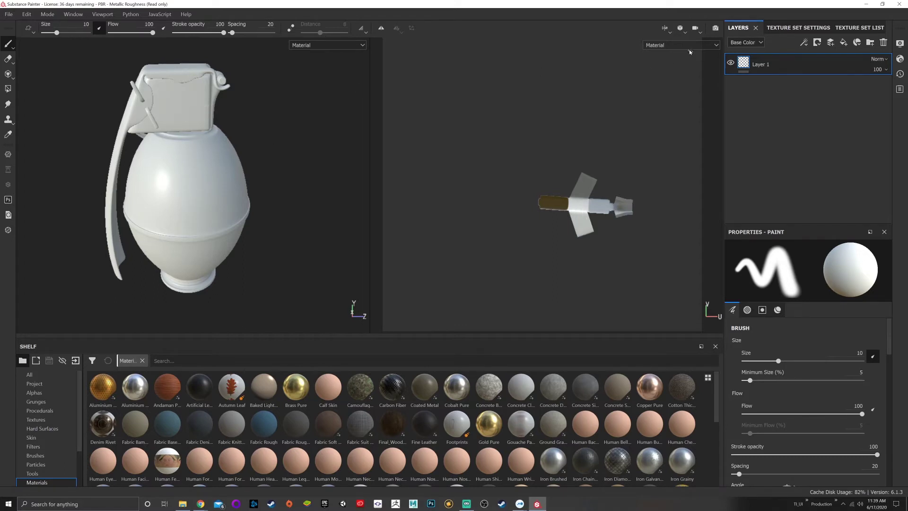
Go back to the 3D-only view and show the perspective/orthographic projection choices.
click(665, 29)
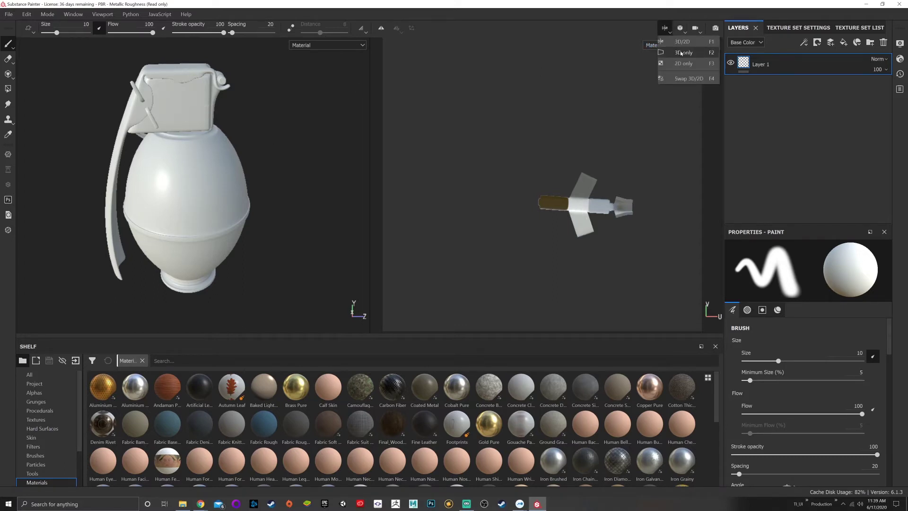
click(680, 53)
click(683, 32)
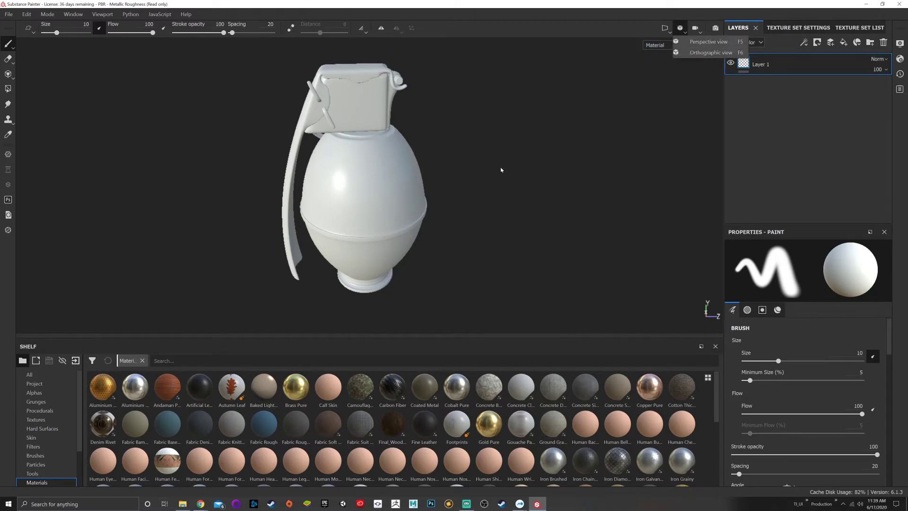
Try orthographic projection on a top-down view, then switch the camera back to perspective.
alt+drag(475, 192, 416, 180)
scroll(416, 178, up, 2)
scroll(346, 194, down, 2)
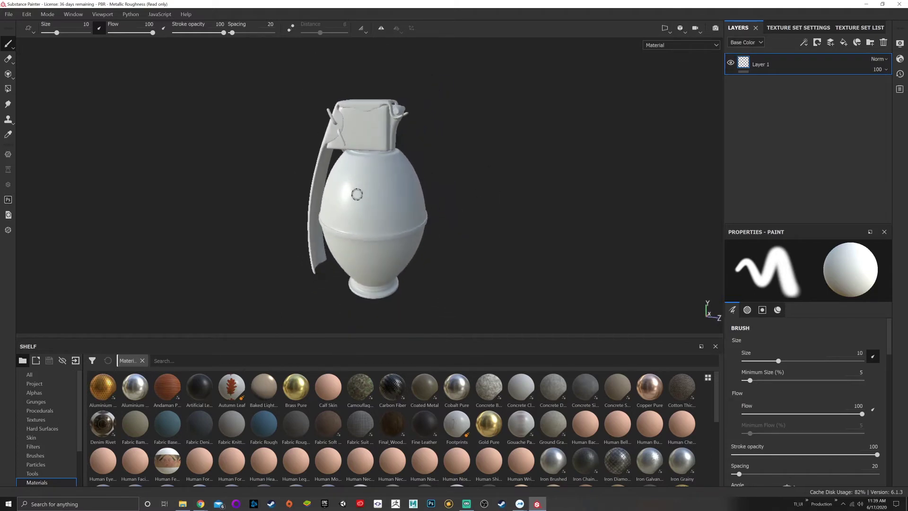
alt+drag(347, 195, 368, 180)
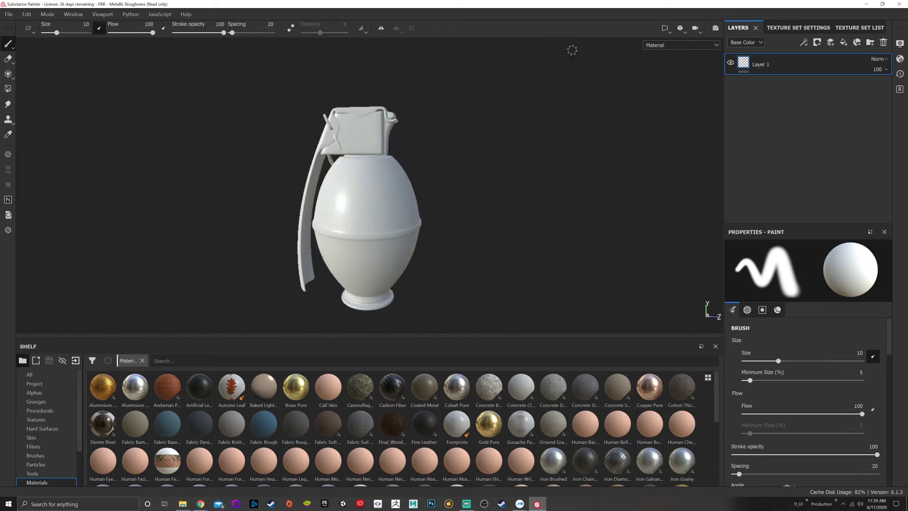
click(681, 30)
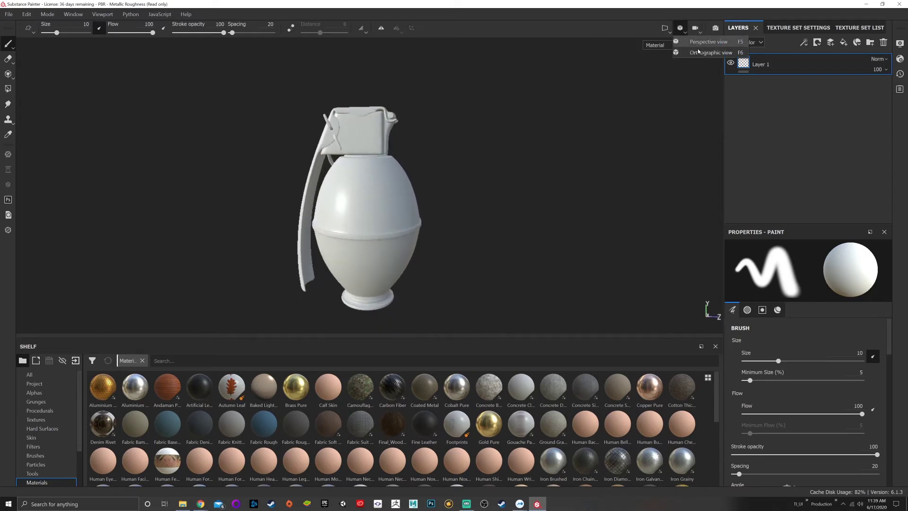
click(697, 49)
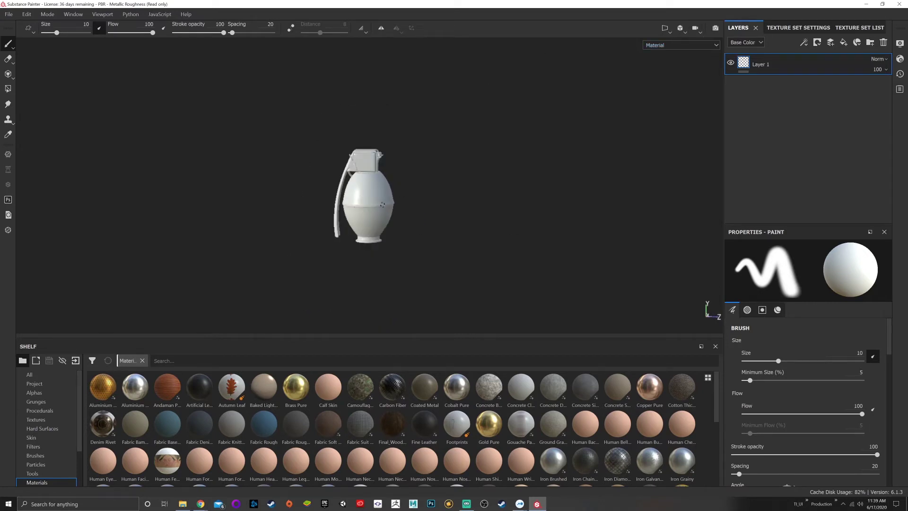
mouse_move(405, 207)
alt+mouse_down()
mouse_move(302, 204)
mouse_move(489, 312)
mouse_move(415, 205)
alt+mouse_up()
click(680, 28)
click(706, 41)
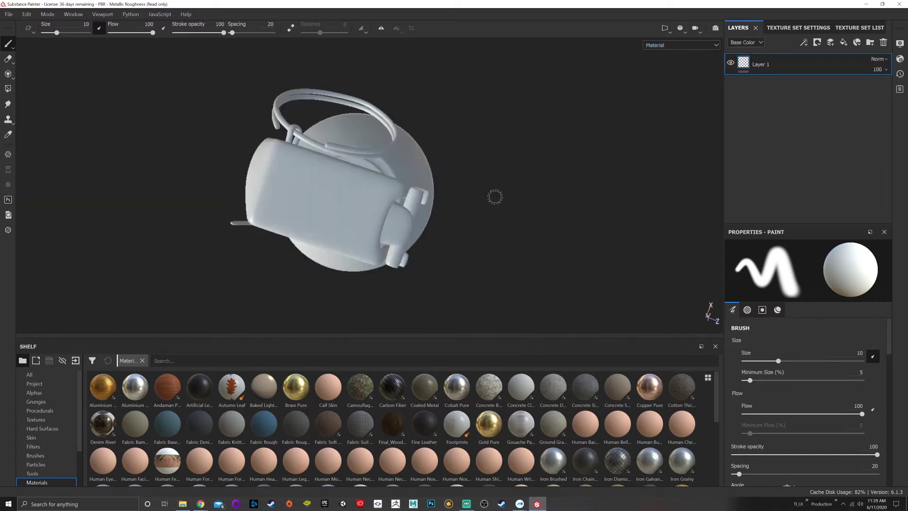
alt+drag(494, 197, 494, 151)
Look at the camera rotation behaviour options, then turn the grenade slightly.
scroll(513, 193, up, 5)
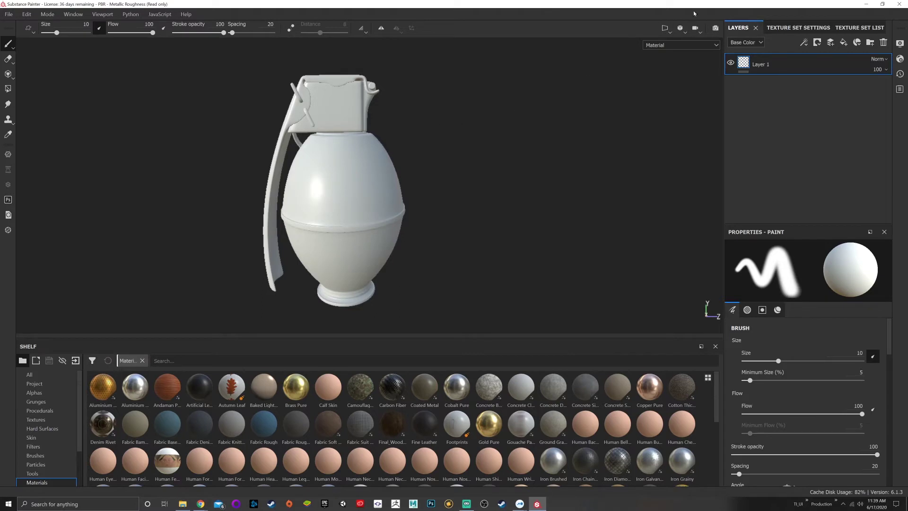
click(694, 30)
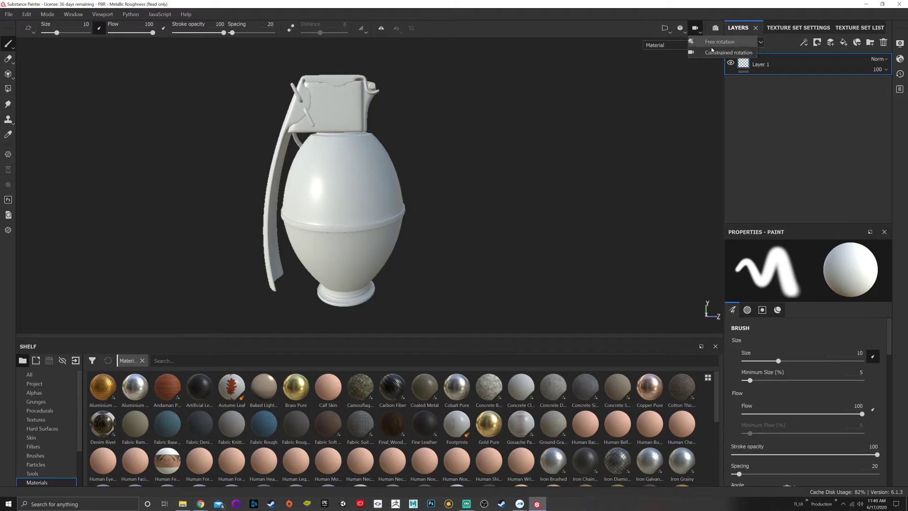
click(637, 145)
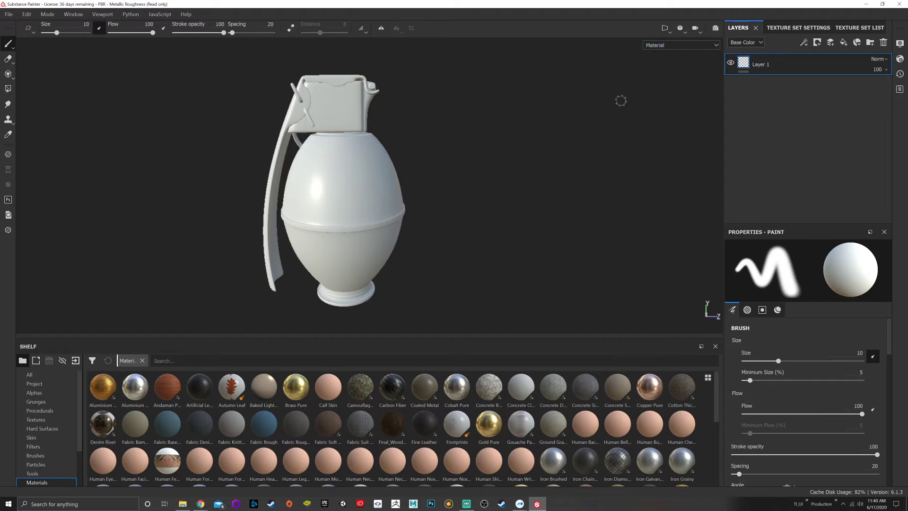
alt+drag(557, 105, 516, 115)
click(712, 46)
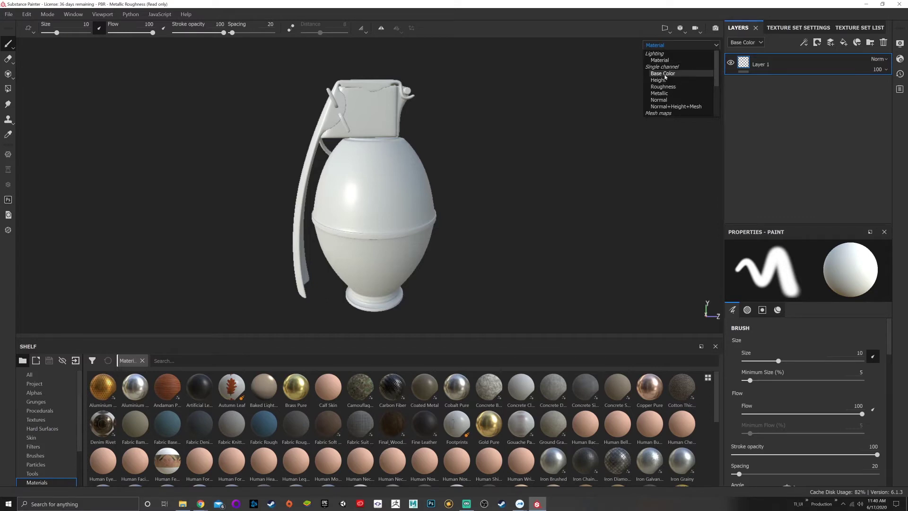
click(664, 74)
click(711, 46)
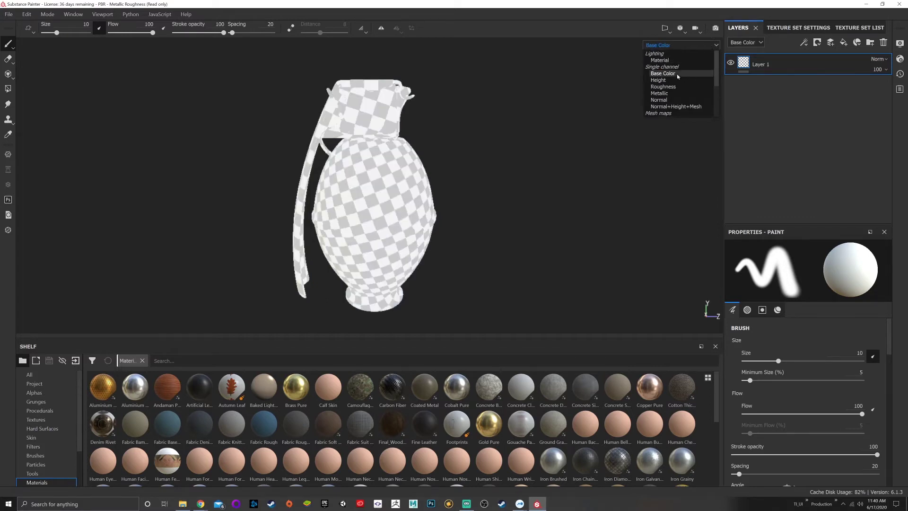
click(675, 75)
click(698, 46)
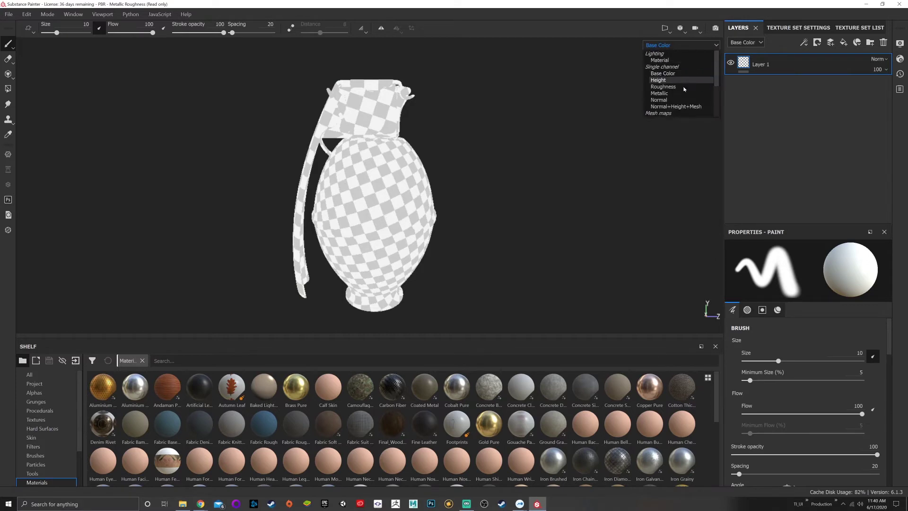
click(671, 100)
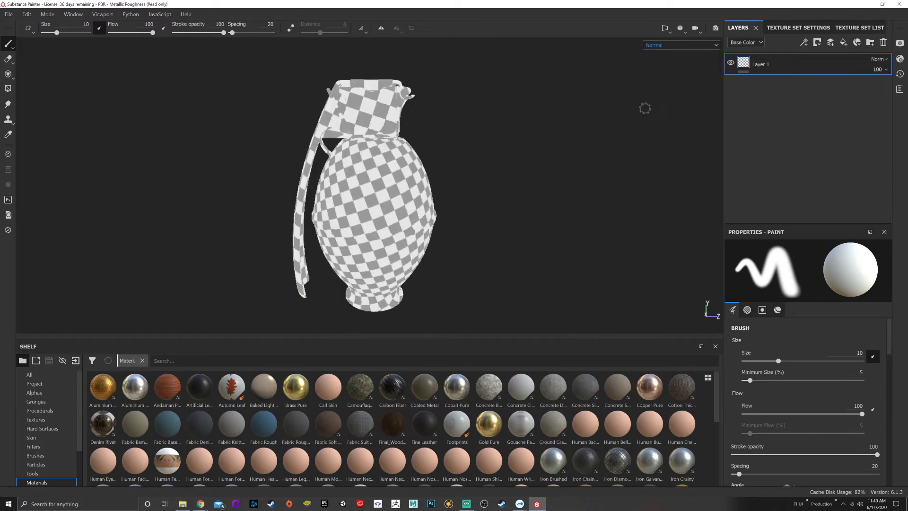
click(704, 45)
click(659, 61)
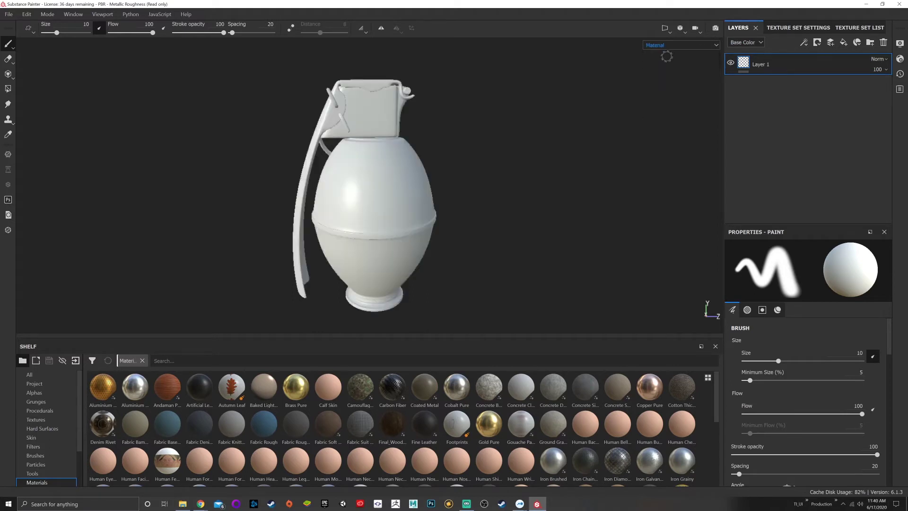
key(b)
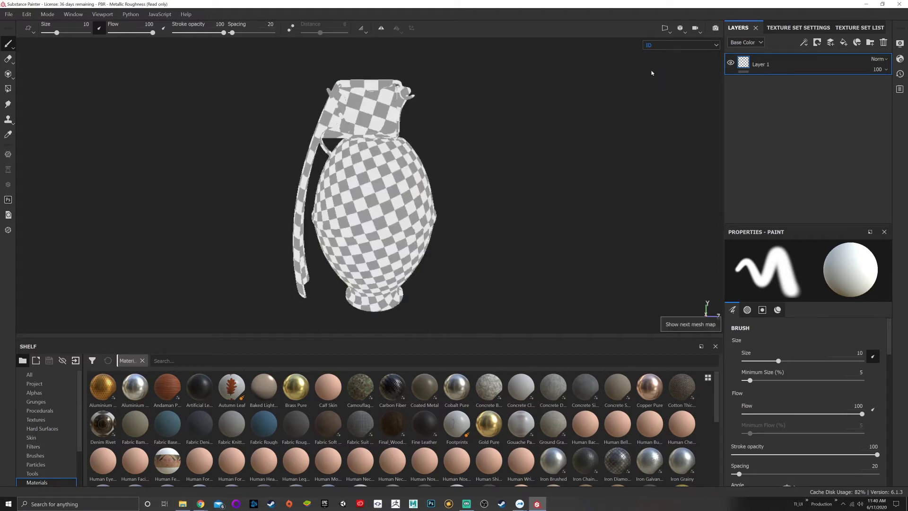
key(b)
key(b)
key(b)
key(b)
key(b)
click(671, 45)
scroll(663, 54, up, 3)
click(662, 54)
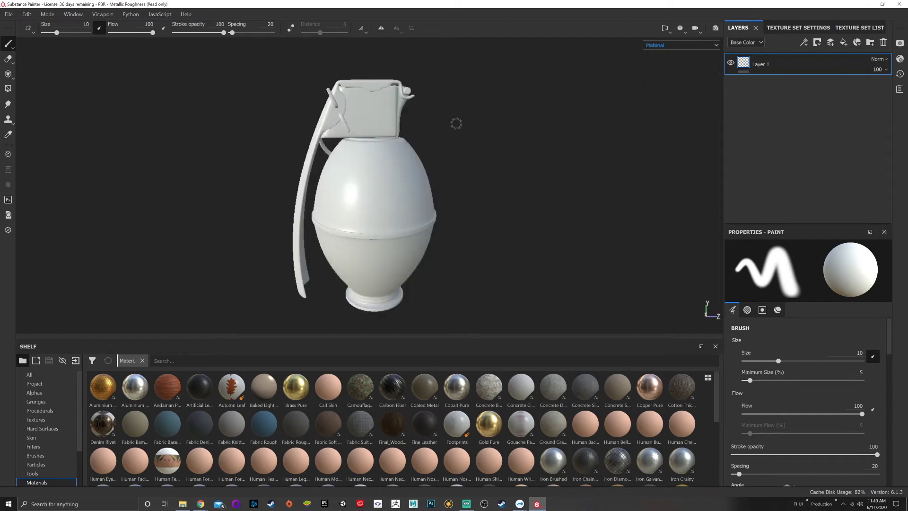
mouse_move(394, 143)
alt+mouse_down()
mouse_move(456, 143)
mouse_move(383, 141)
mouse_move(410, 138)
alt+mouse_up()
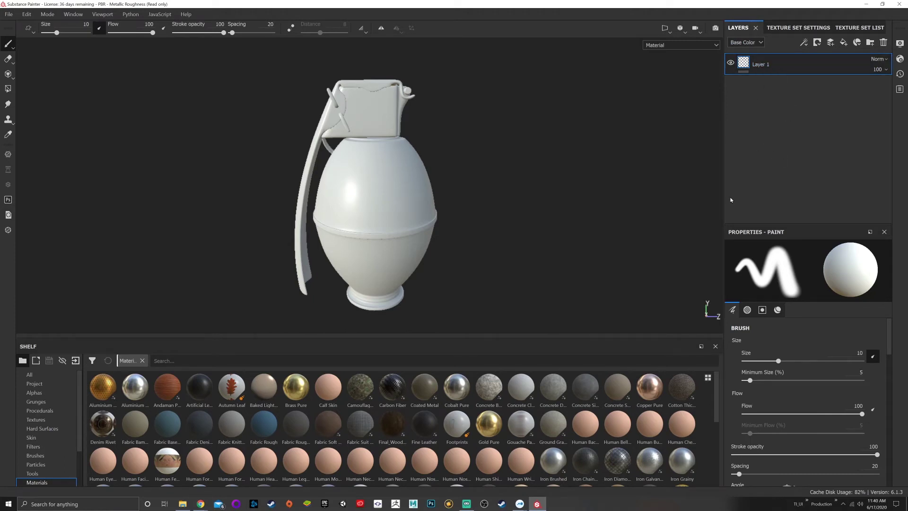
Open the Texture Set Settings panel and look through it while orbiting toward the lever.
click(784, 30)
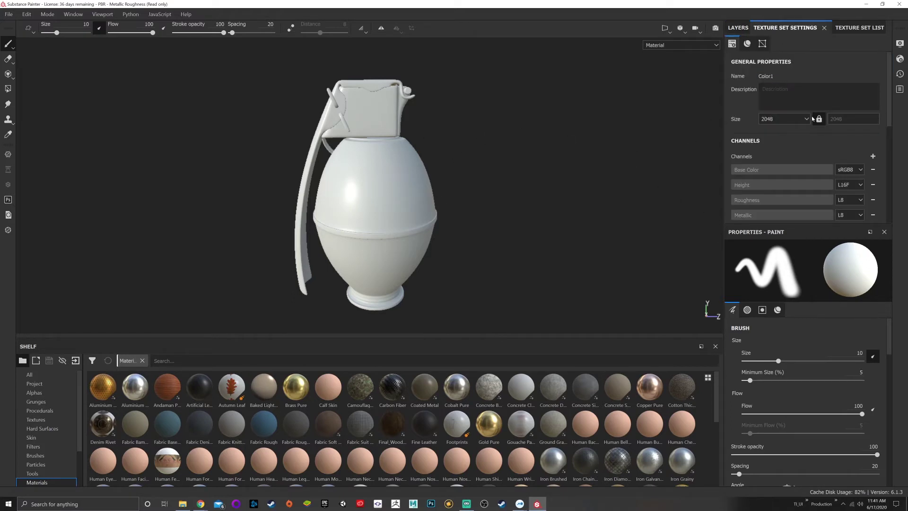
scroll(774, 88, down, 2)
scroll(773, 88, down, 4)
scroll(773, 88, up, 4)
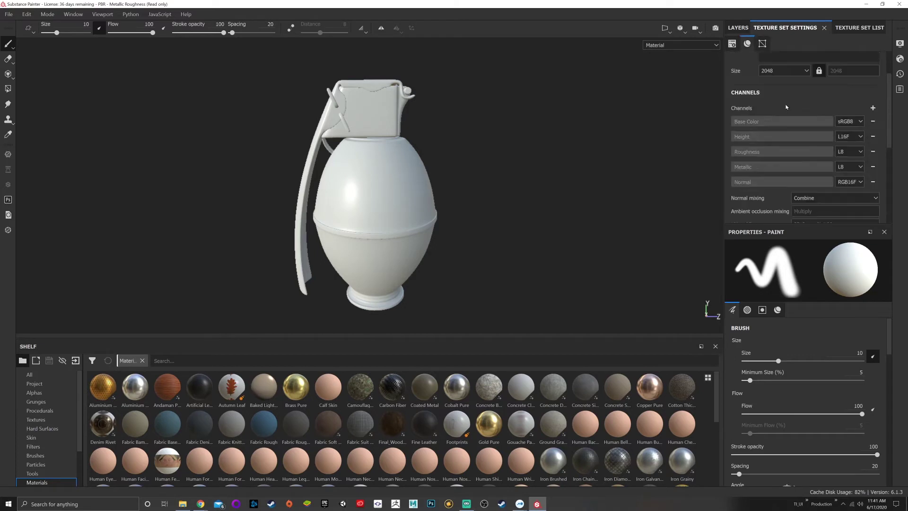
scroll(389, 133, down, 2)
scroll(389, 133, up, 3)
alt+drag(470, 136, 455, 176)
scroll(456, 155, down, 2)
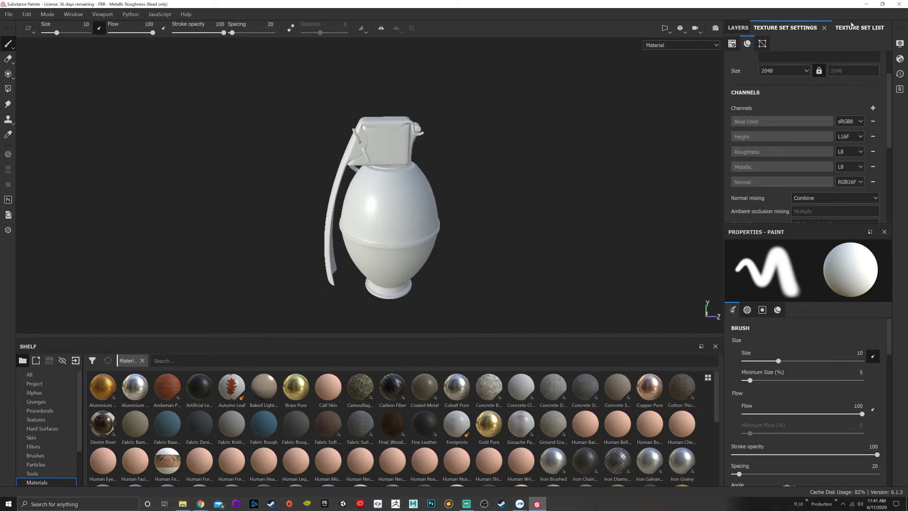
Show the Texture Set List and toggle Color1's visibility off and back on.
click(858, 27)
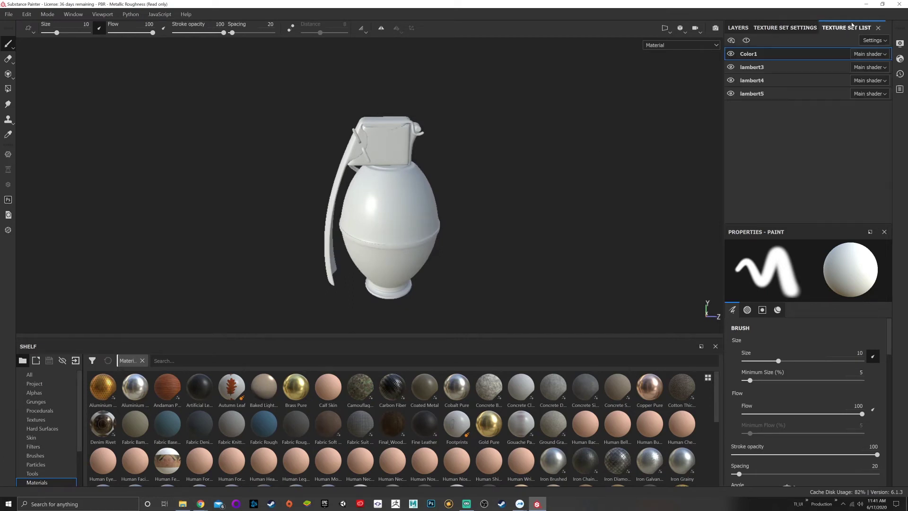
click(730, 55)
click(730, 55)
scroll(482, 194, up, 2)
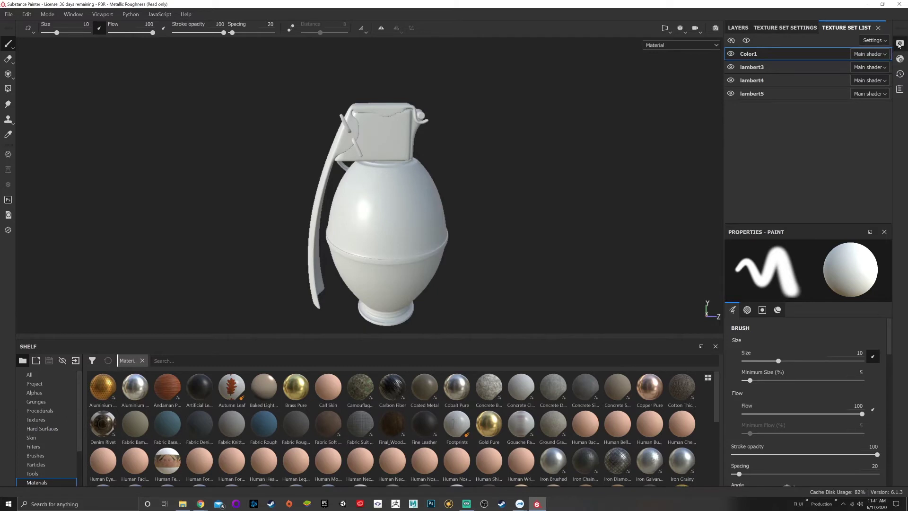
Open Display Settings, keep the Material view mode, and choose the Bonifacio Aragon Stairs environment.
click(899, 44)
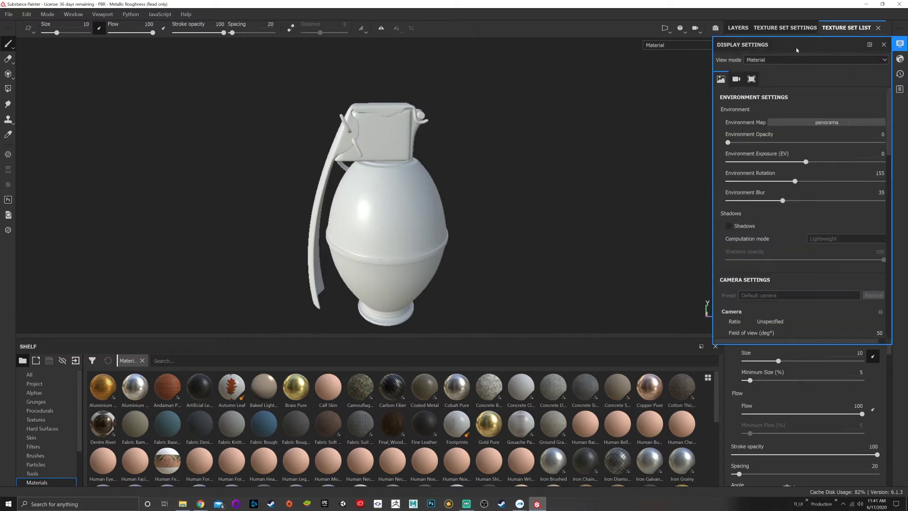
click(758, 61)
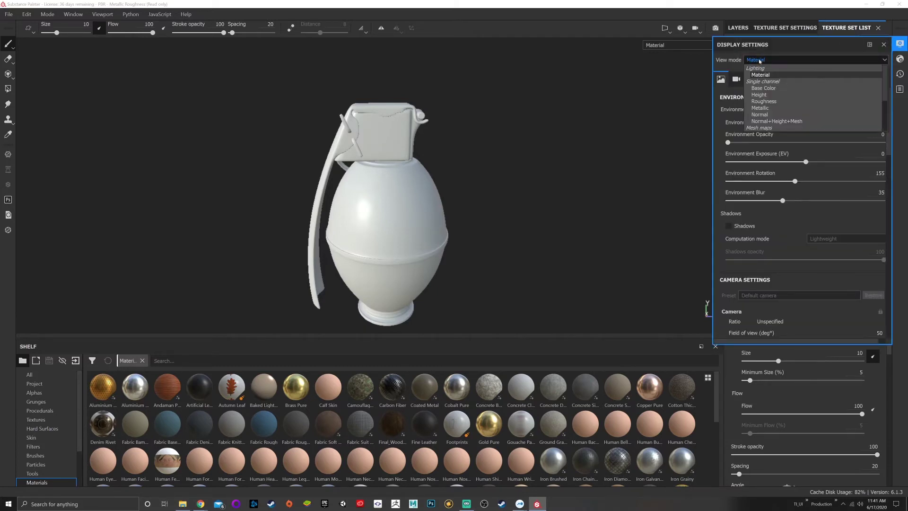
click(733, 53)
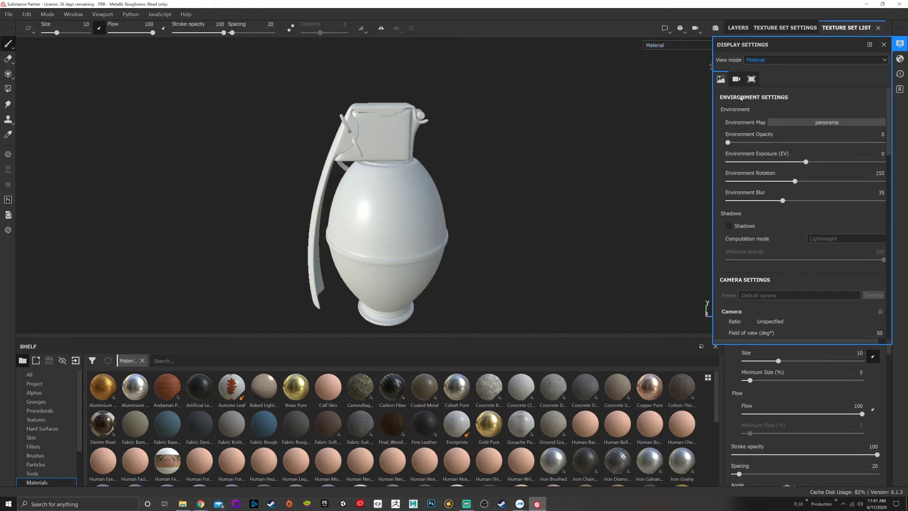
click(823, 123)
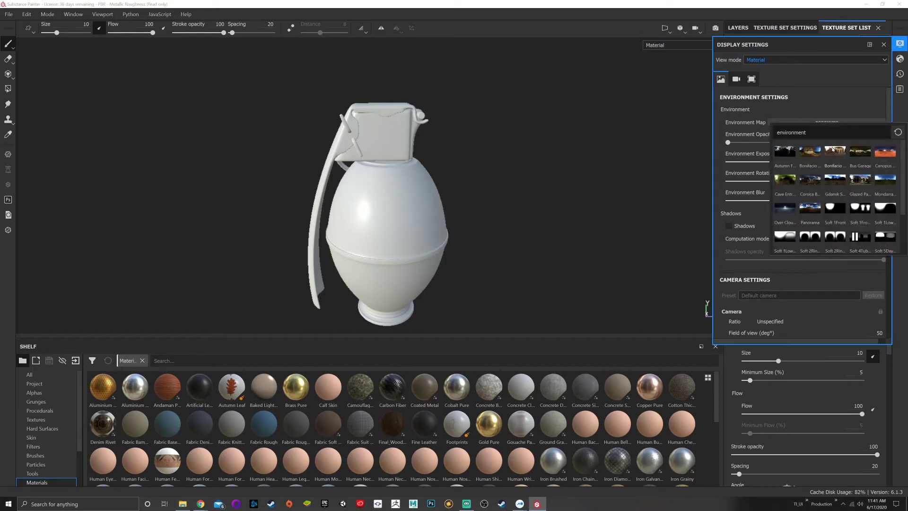
click(813, 156)
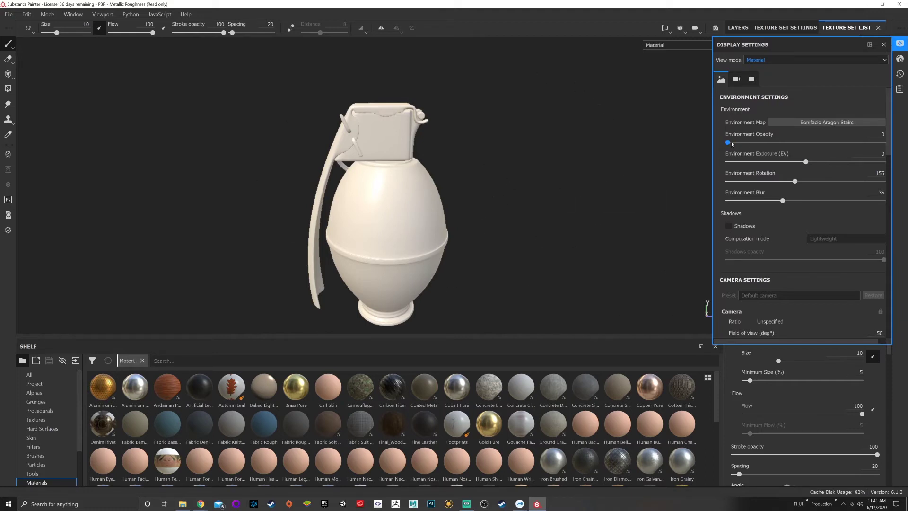
drag(730, 144, 809, 141)
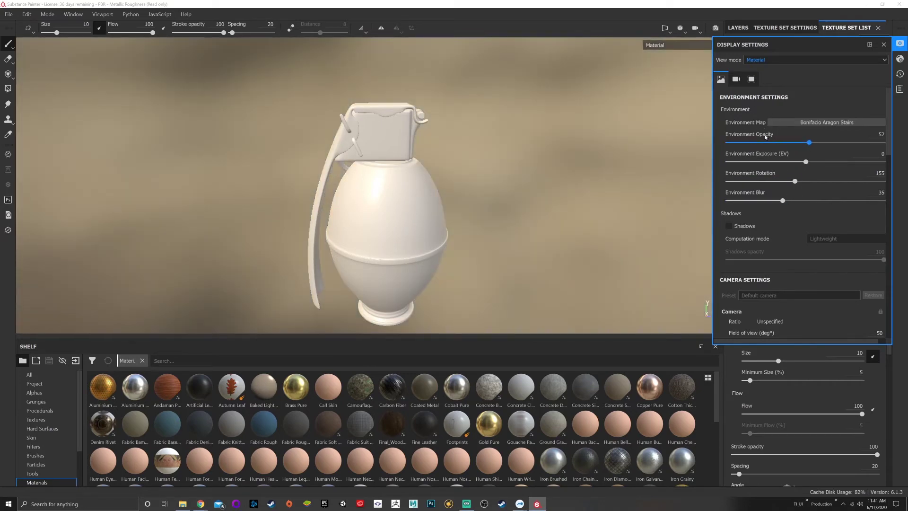
drag(784, 201, 727, 201)
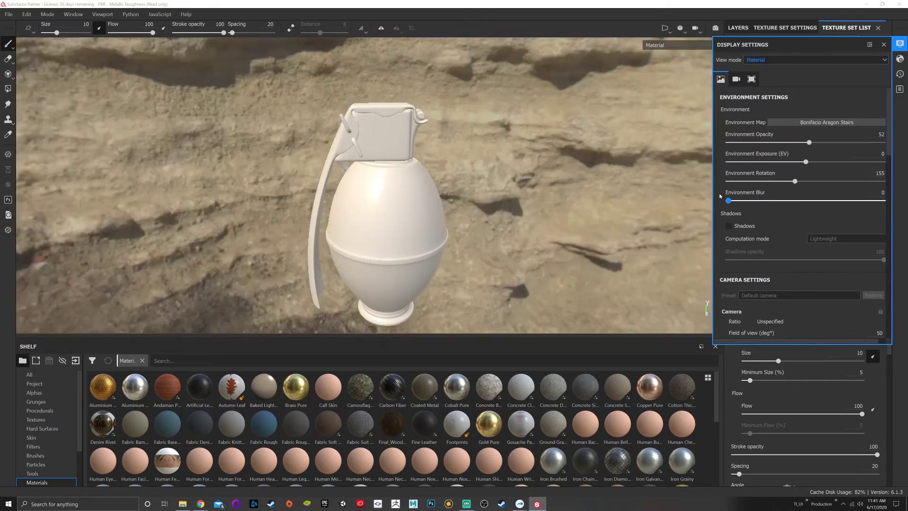
mouse_move(584, 189)
alt+mouse_down()
mouse_move(253, 188)
mouse_move(595, 182)
alt+mouse_up()
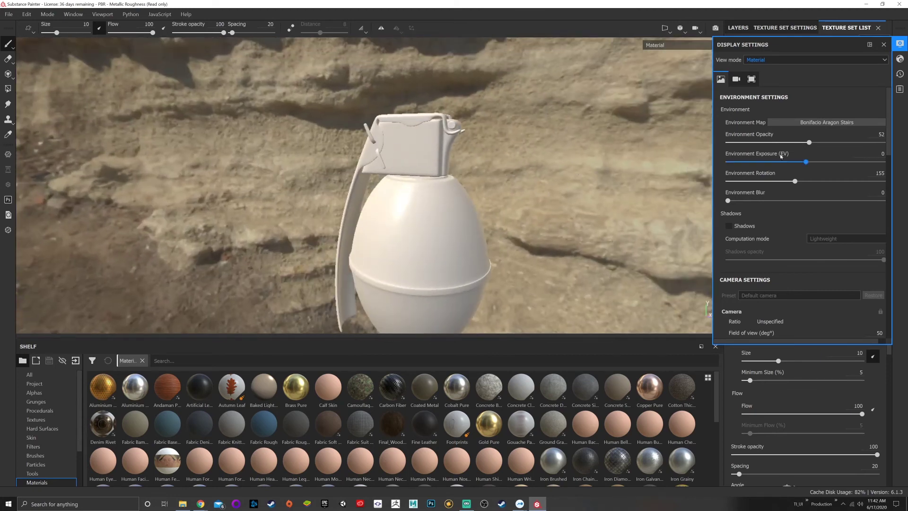
drag(729, 200, 780, 201)
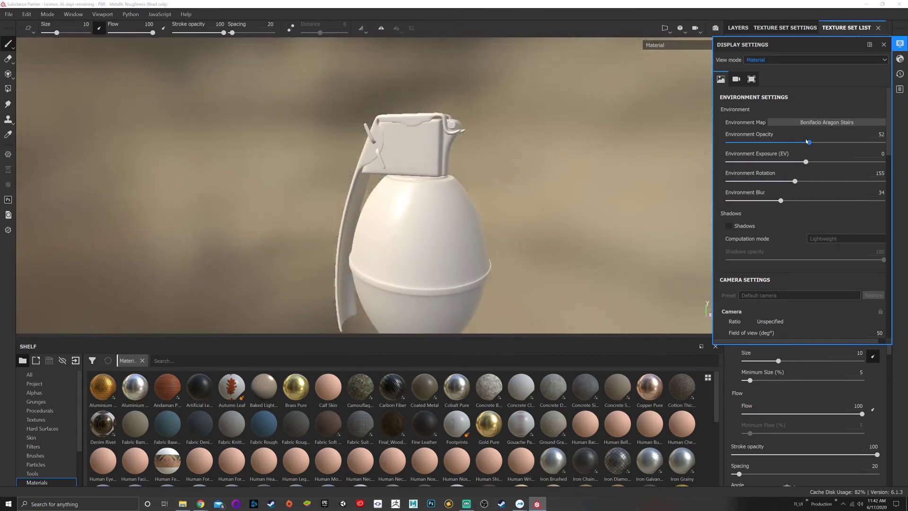
drag(808, 142, 726, 142)
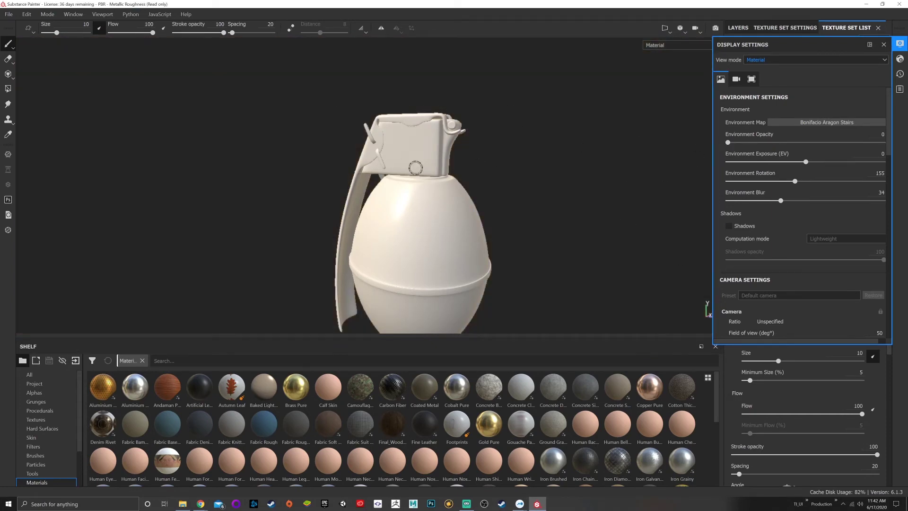
Try the Over Clouds environment, then switch the environment map to Tomoco Studio.
click(840, 122)
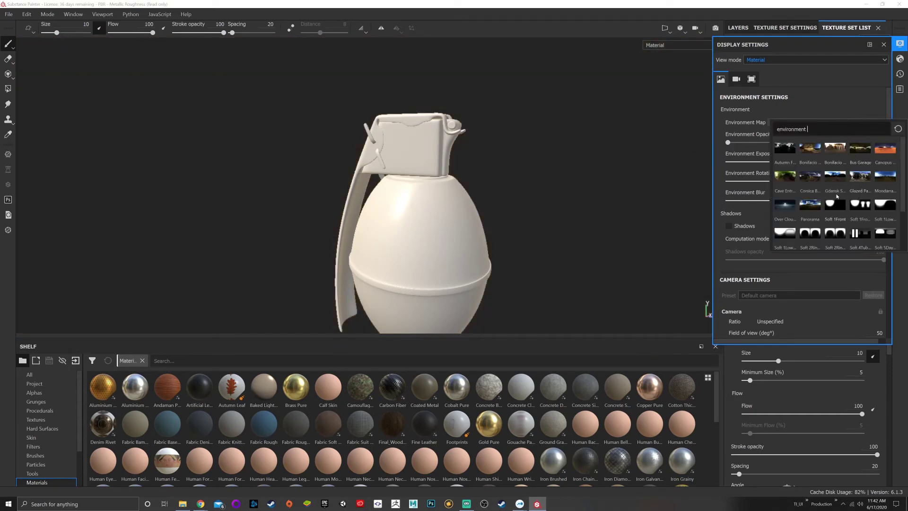
key(Escape)
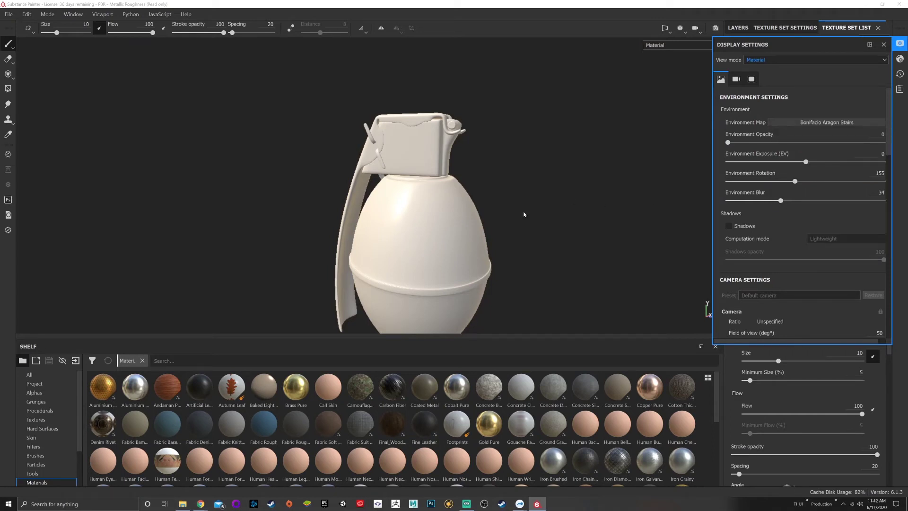
alt+drag(535, 207, 416, 156)
alt+middle_drag(416, 156, 449, 201)
click(826, 122)
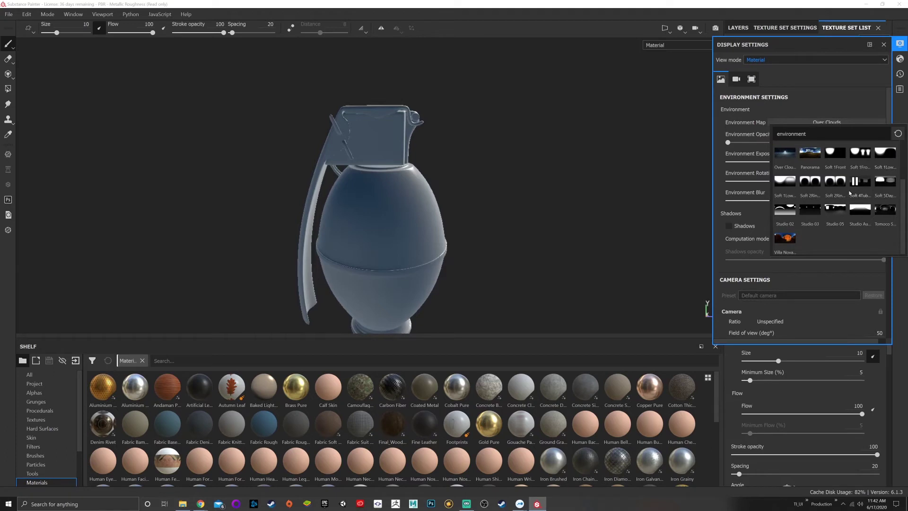
click(881, 211)
mouse_move(530, 217)
alt+mouse_down()
mouse_move(494, 170)
mouse_move(545, 220)
mouse_move(442, 210)
mouse_move(478, 214)
mouse_move(463, 205)
alt+mouse_up()
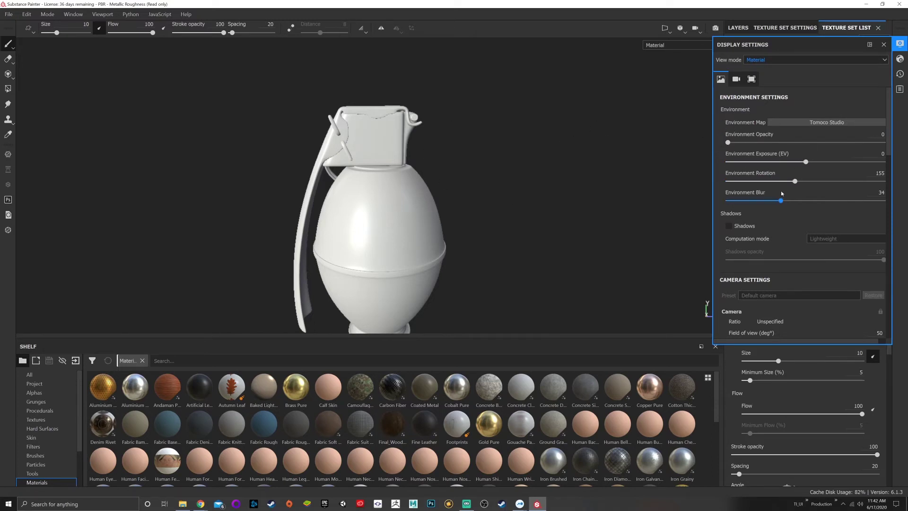
Enable Lightweight shadows on the grenade at 59 opacity.
scroll(769, 208, down, 1)
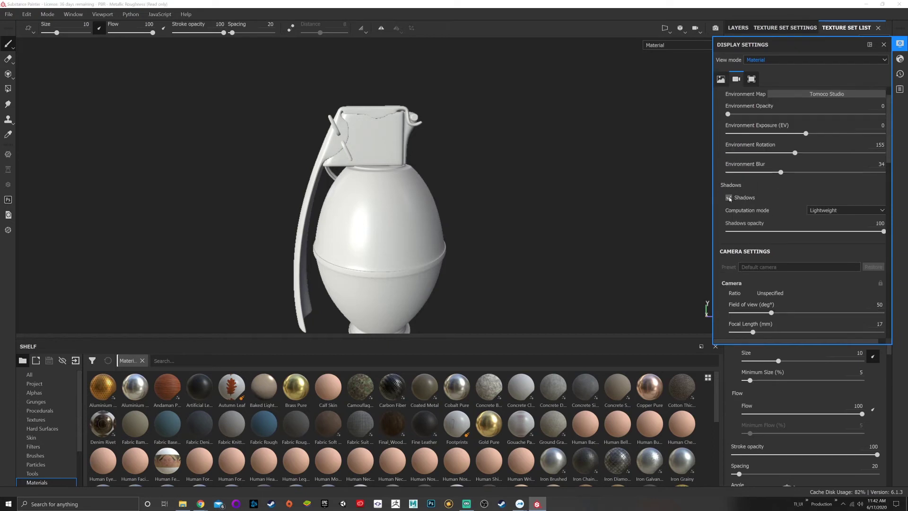
click(728, 198)
click(839, 210)
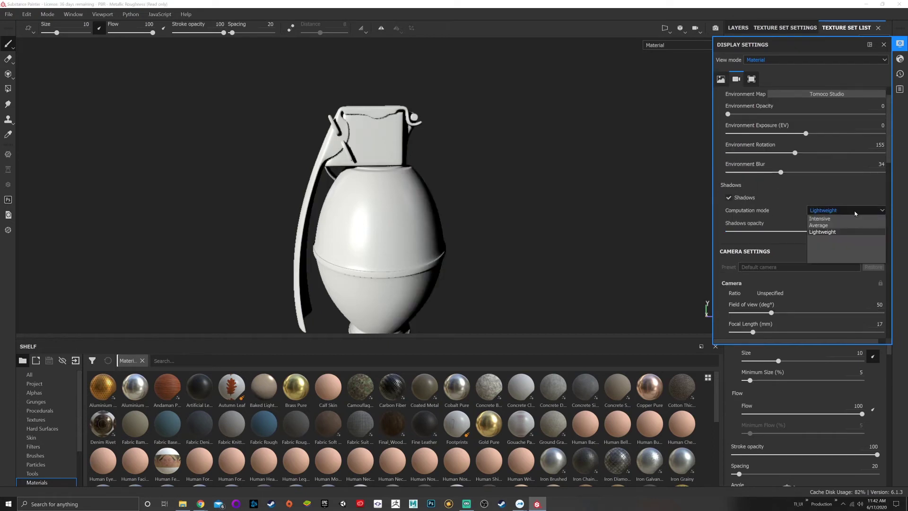
click(832, 231)
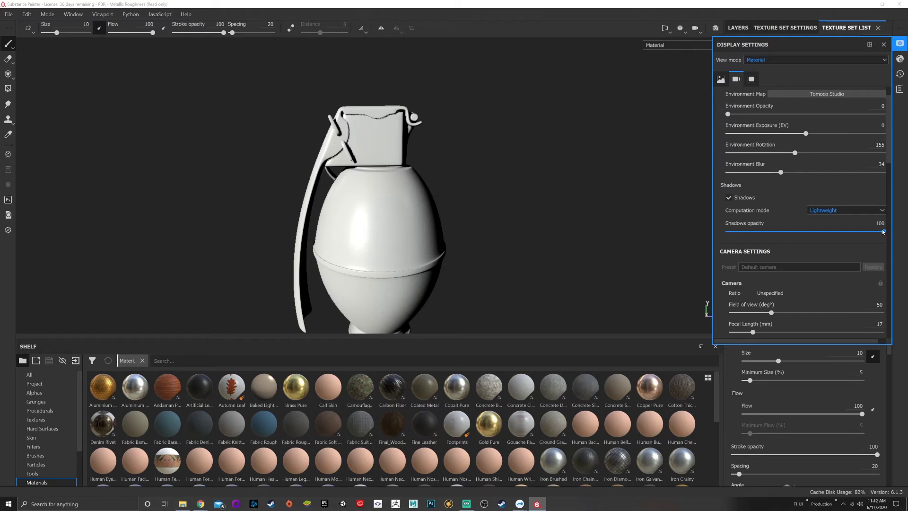
drag(882, 231, 819, 238)
Orbit to the grenade's right side and set the environment rotation to 207.
alt+drag(572, 215, 381, 223)
shift+right_drag(381, 222, 494, 239)
alt+drag(494, 239, 590, 226)
shift+right_drag(589, 227, 471, 193)
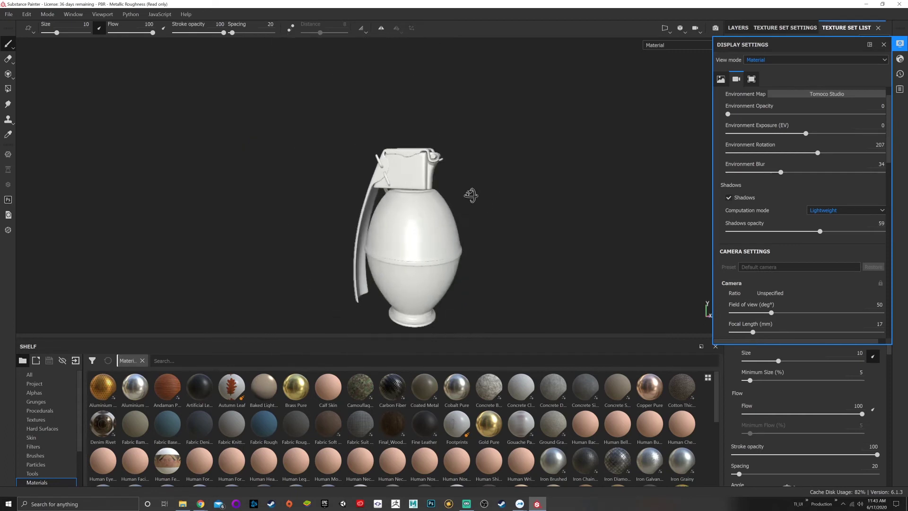
Turn shadows off and set the camera focal length to 50 mm.
click(728, 197)
scroll(775, 225, down, 1)
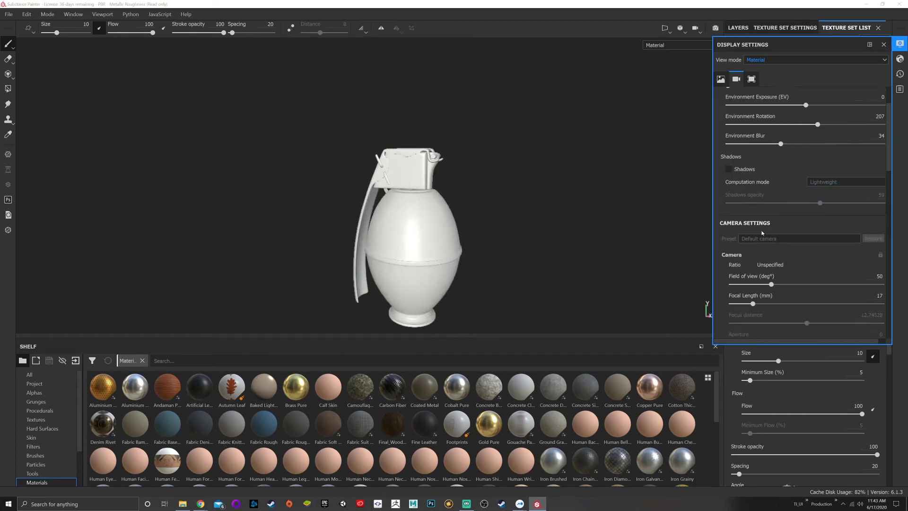
scroll(766, 250, down, 1)
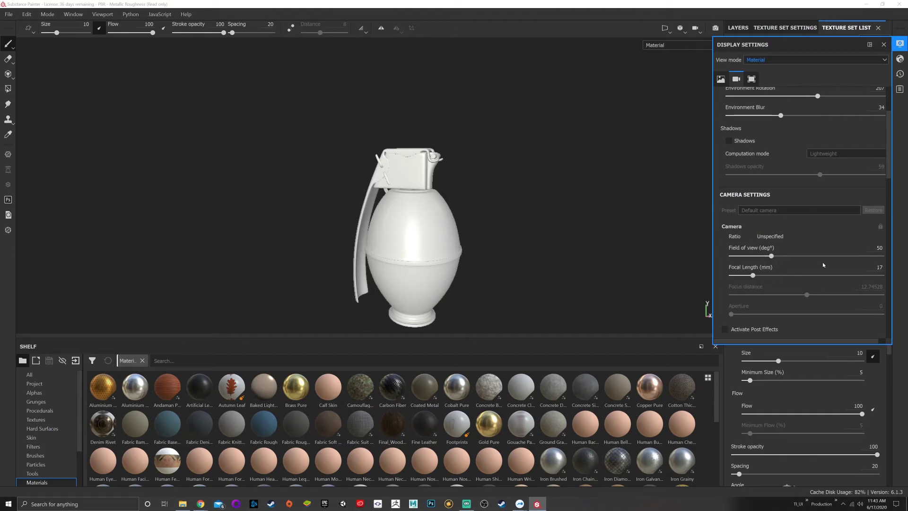
click(880, 267)
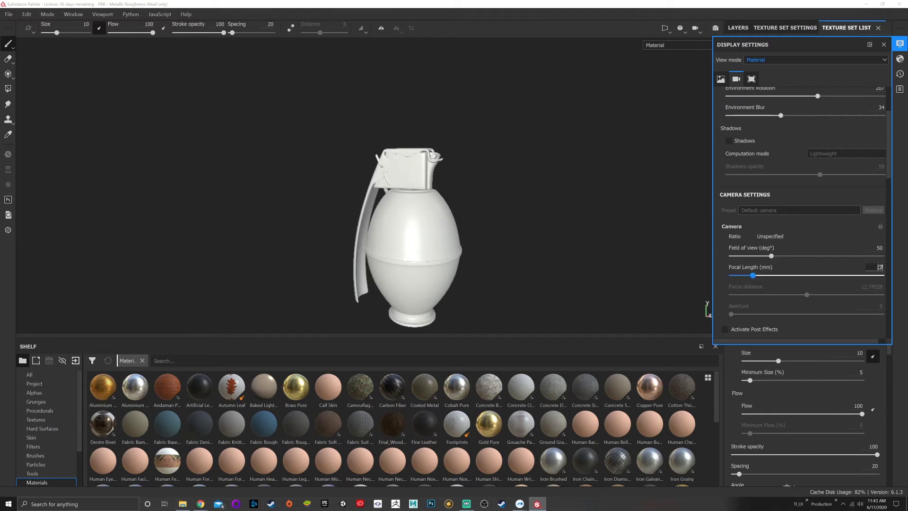
text(50)
key(Return)
Centre and enlarge the grenade, then try a 100 mm focal length.
scroll(550, 237, down, 5)
middle_drag(550, 237, 397, 198)
scroll(377, 181, up, 3)
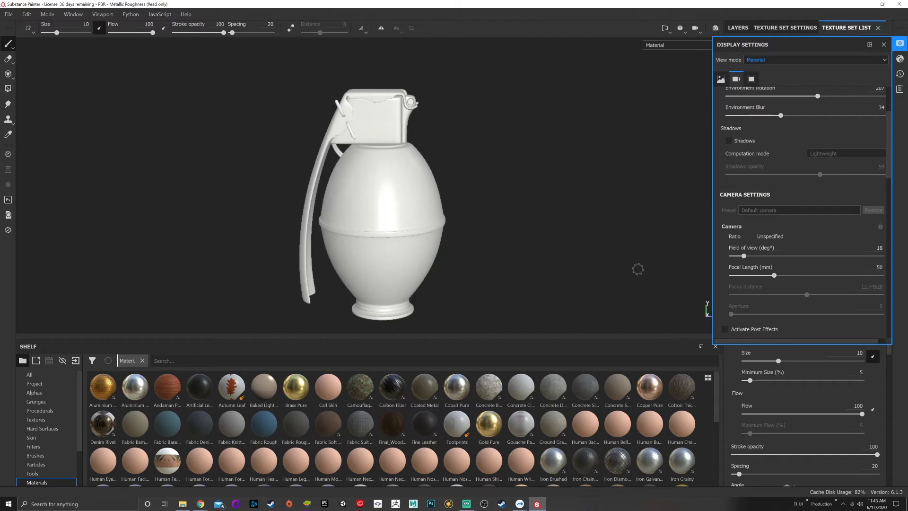
click(879, 268)
text(100)
key(Return)
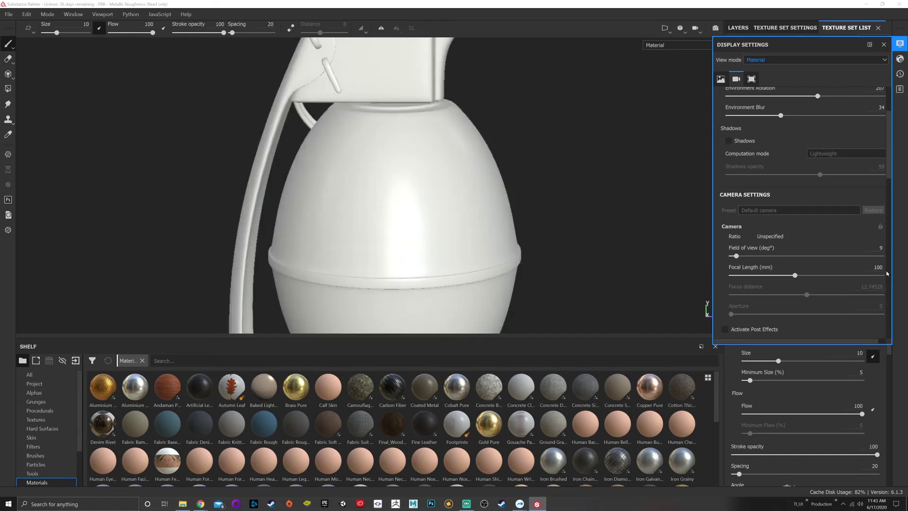
Return the focal length to 50 mm, giving an 18° field of view.
scroll(432, 212, down, 3)
alt+drag(439, 212, 466, 213)
click(876, 266)
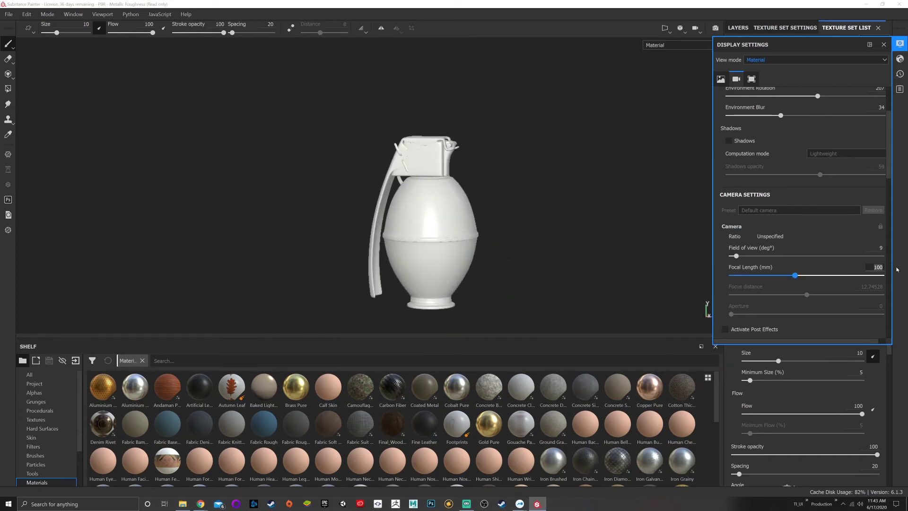
text(50)
key(Return)
scroll(521, 208, up, 3)
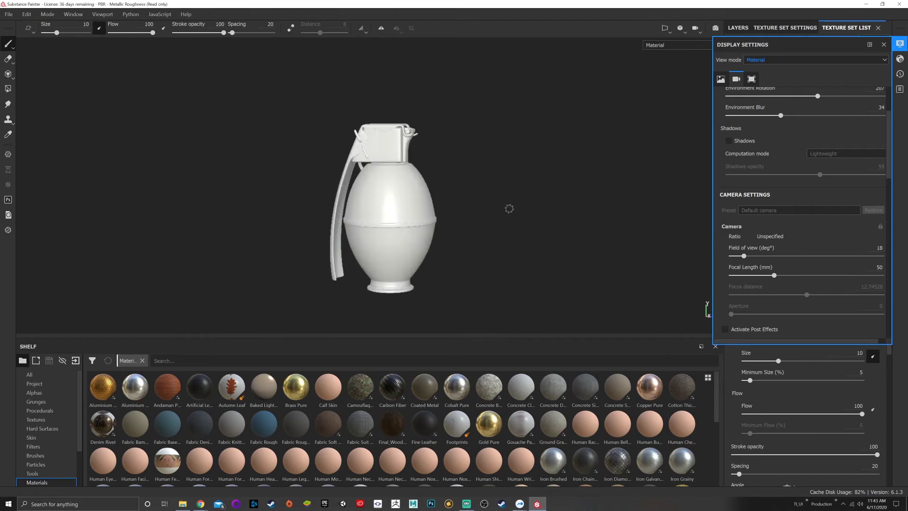
scroll(780, 215, down, 5)
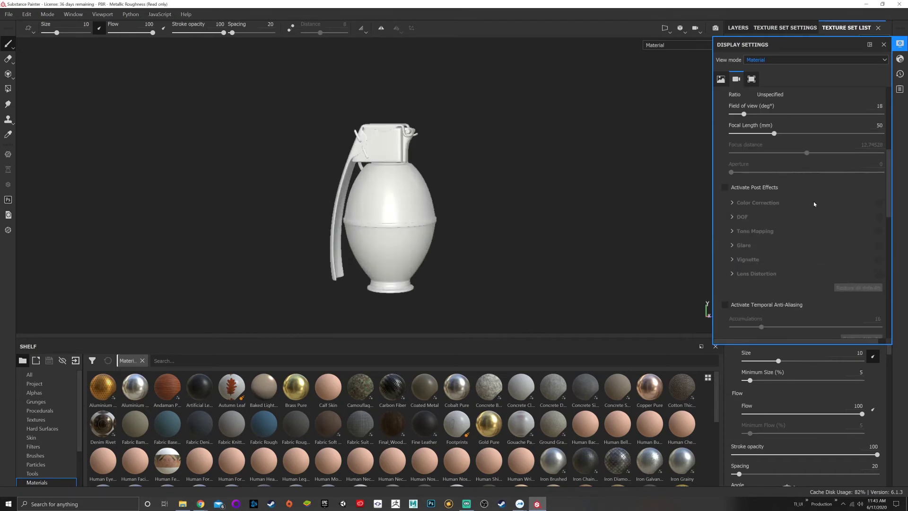
scroll(822, 215, down, 2)
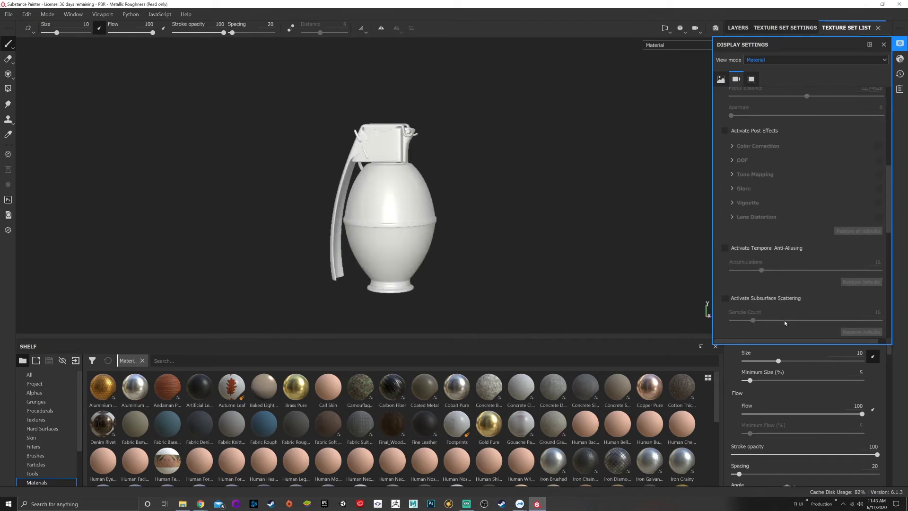
scroll(776, 289, down, 2)
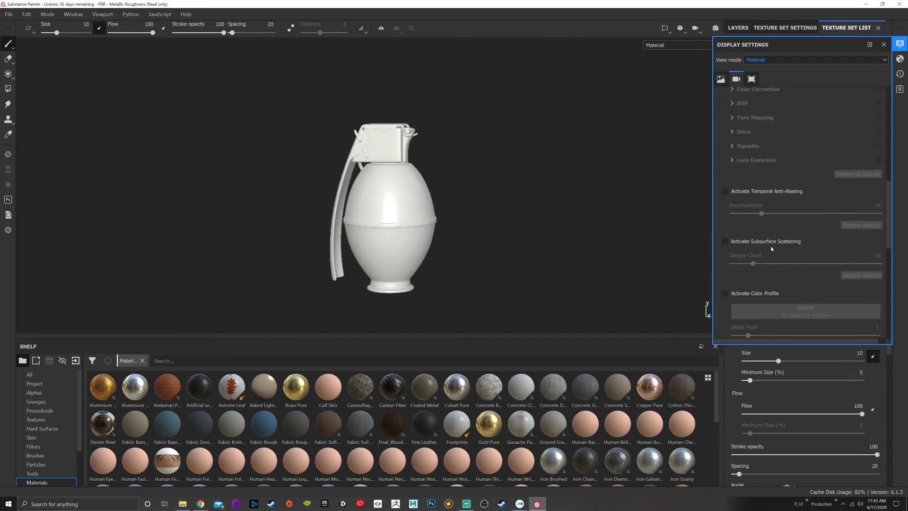
scroll(786, 246, up, 10)
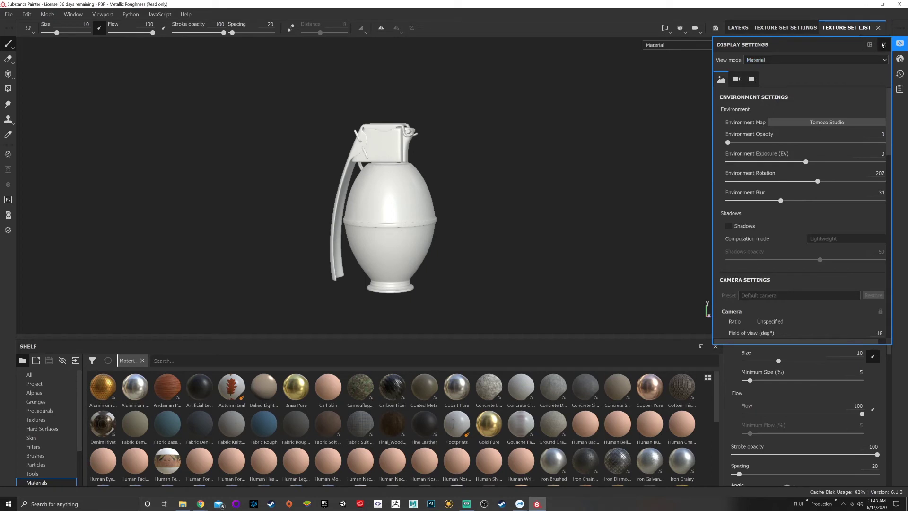
Swap Display Settings for Shader Settings and browse the shader list without changing shader.
click(900, 43)
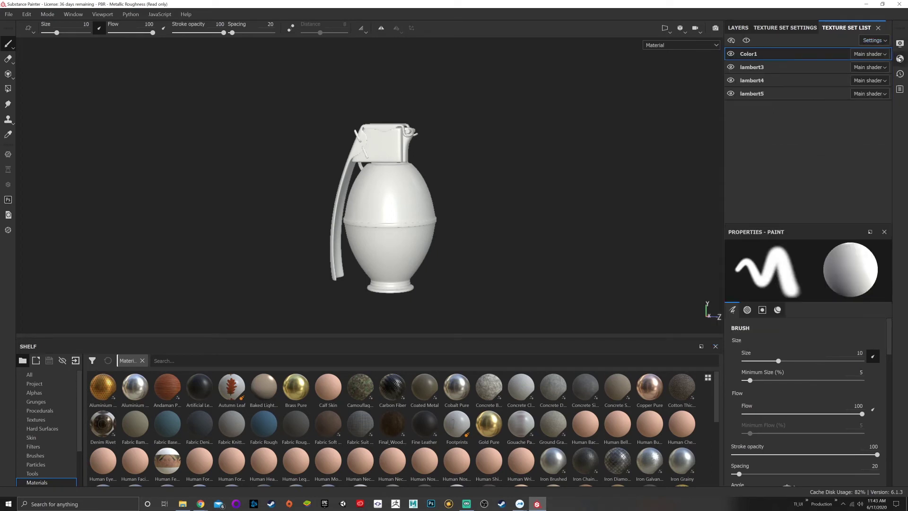
click(899, 59)
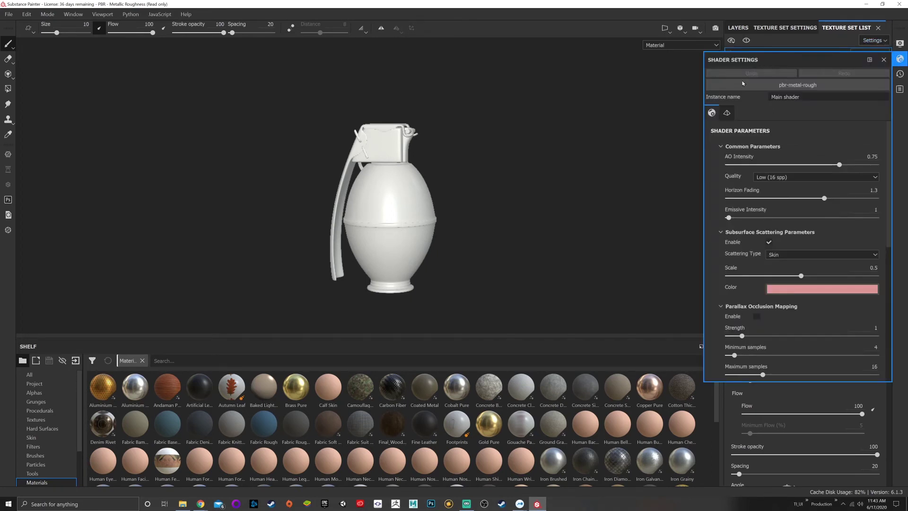
click(799, 84)
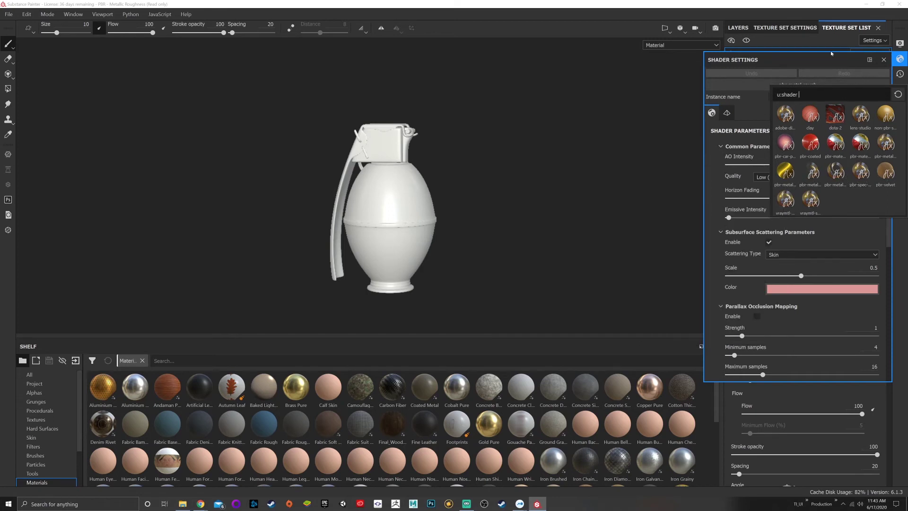
click(813, 55)
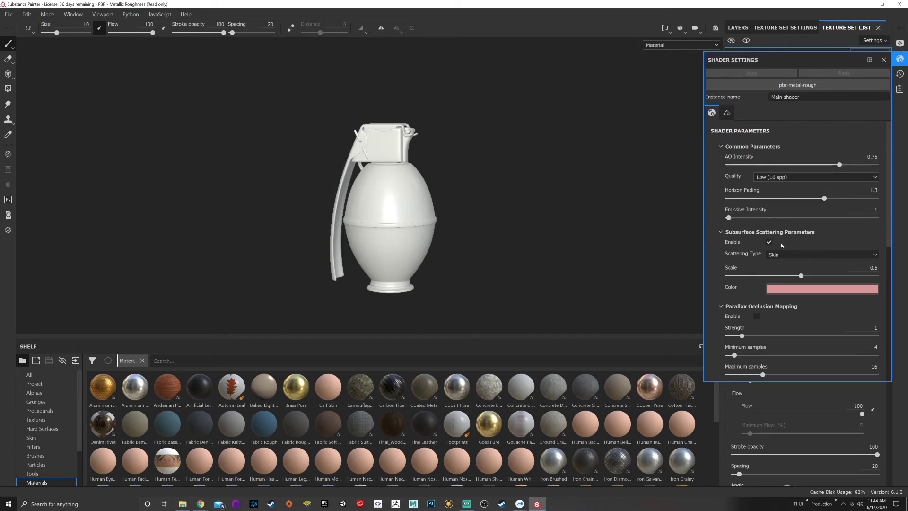
Review the pbr-metal-rough shader parameters, then close Shader Settings.
scroll(787, 259, down, 3)
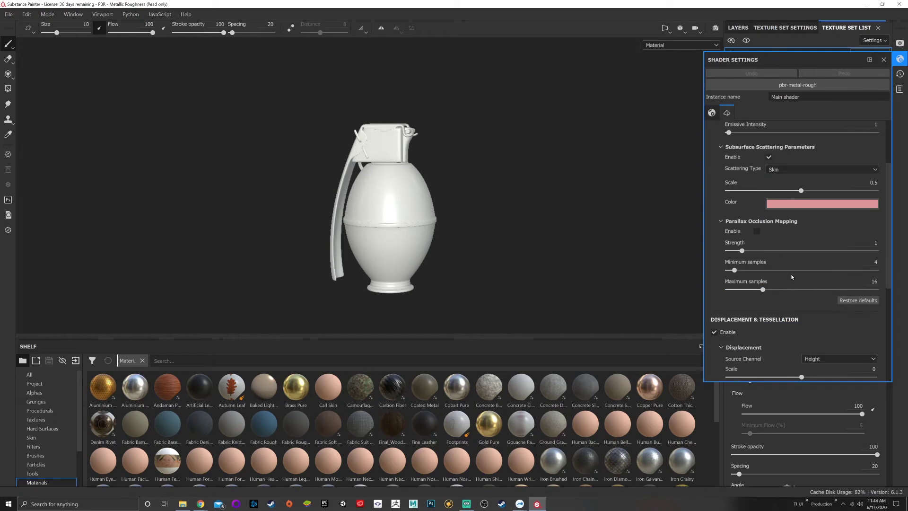
scroll(792, 275, down, 2)
scroll(785, 284, down, 2)
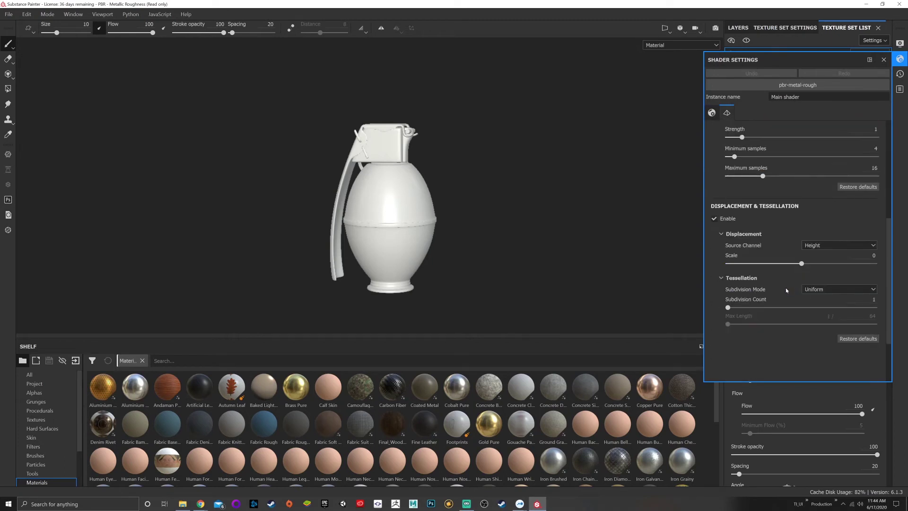
scroll(793, 297, up, 7)
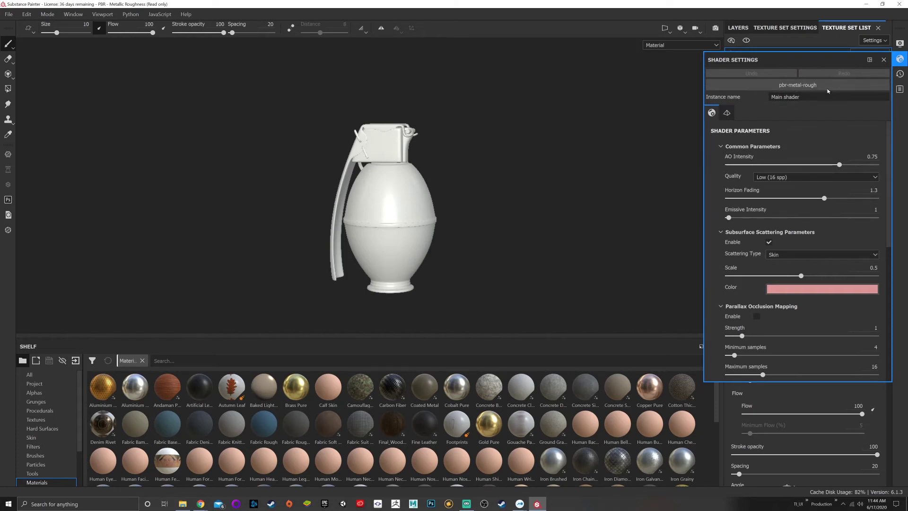
click(883, 60)
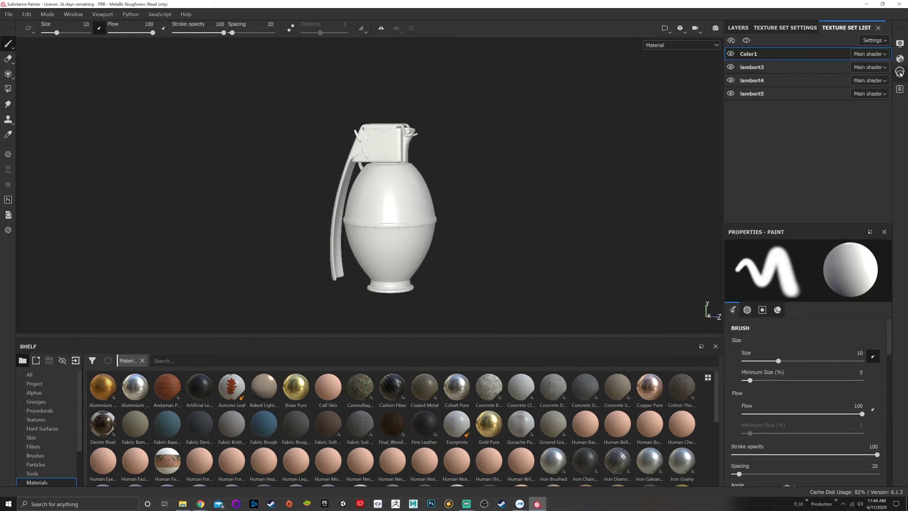
Paint a test stroke, undo, redo and undo it, then select the latest History entry.
click(900, 74)
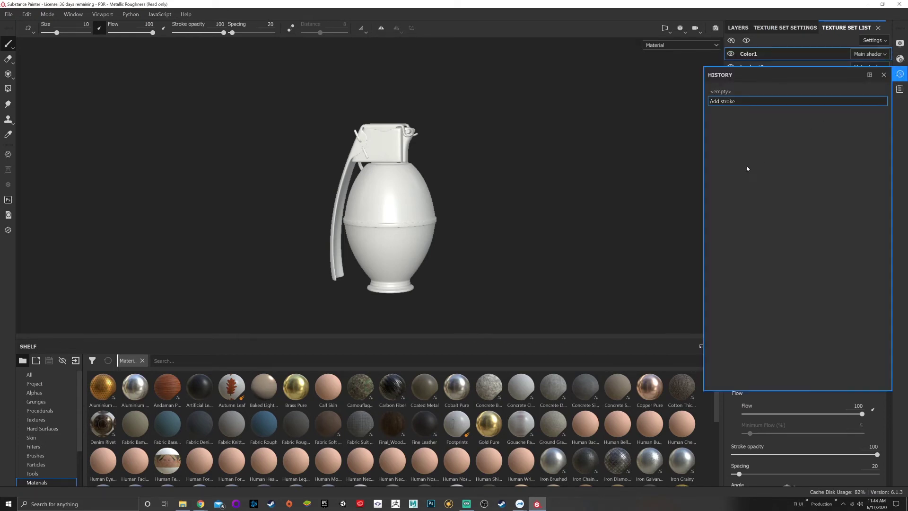
drag(390, 190, 393, 200)
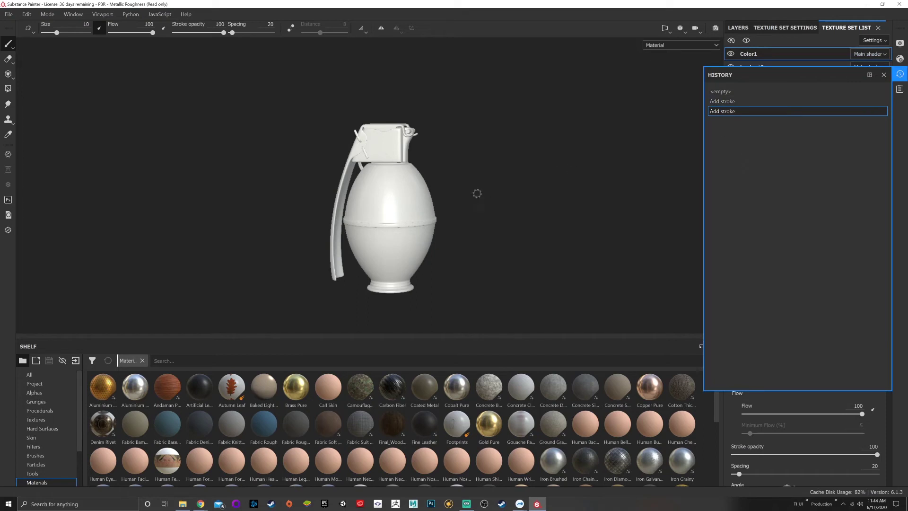
key(ctrl+z)
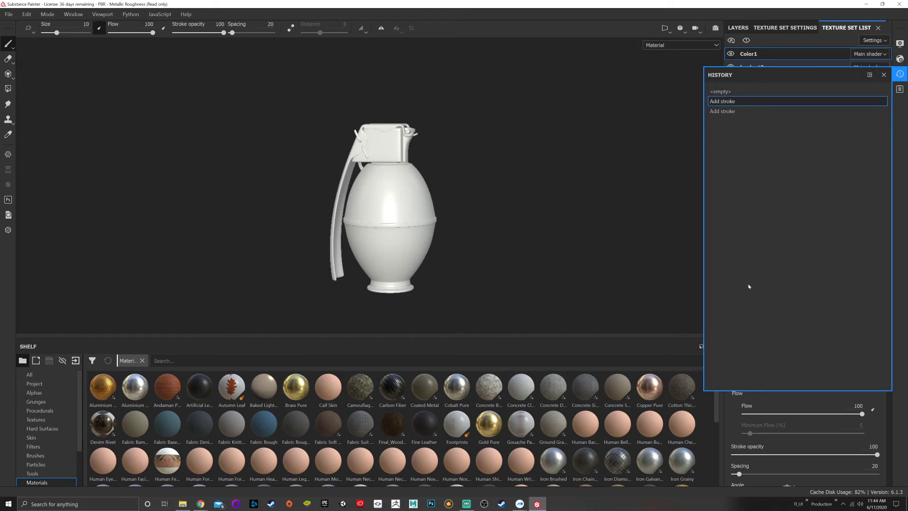
key(ctrl+y)
key(ctrl+z)
scroll(515, 239, up, 3)
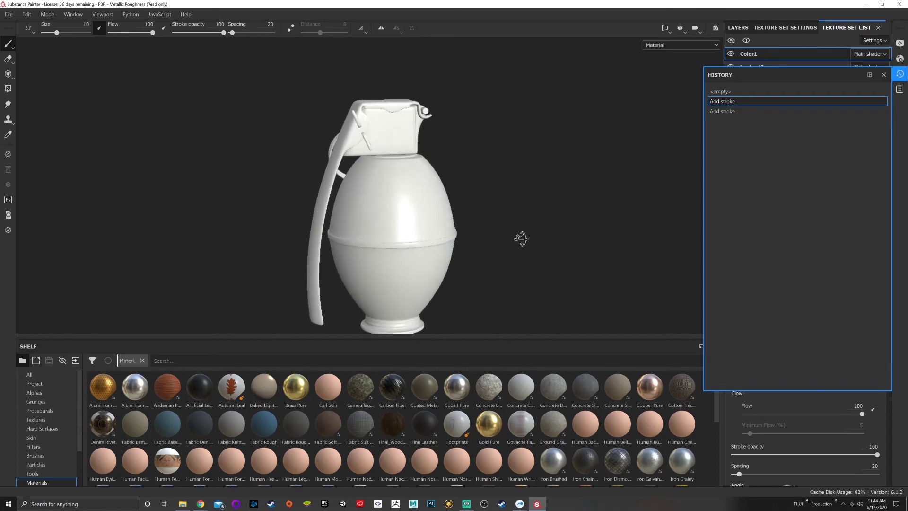
click(727, 111)
click(883, 74)
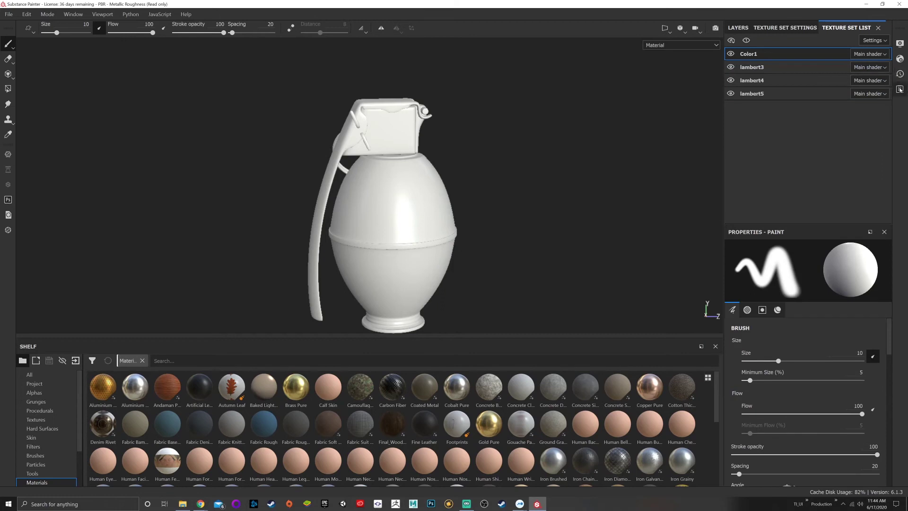
Open and close the Log panel, then orbit and pan the view around the grenade.
click(900, 88)
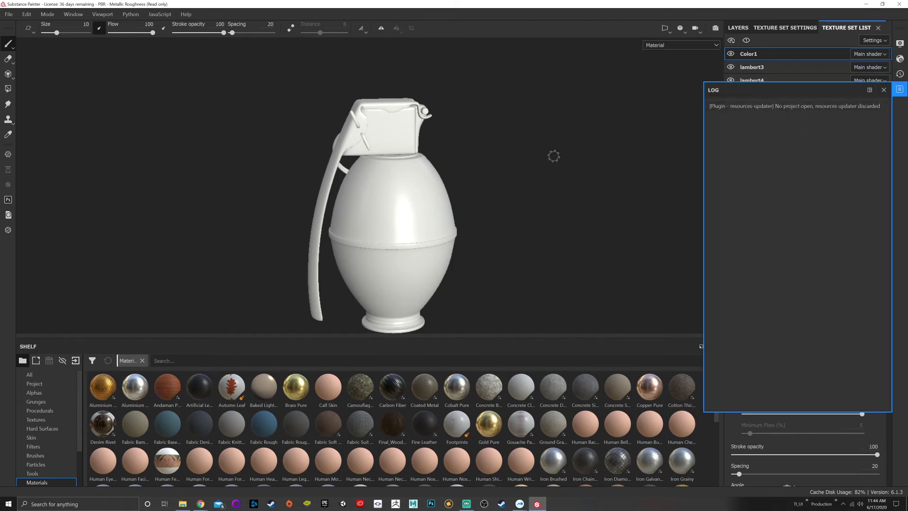
click(883, 90)
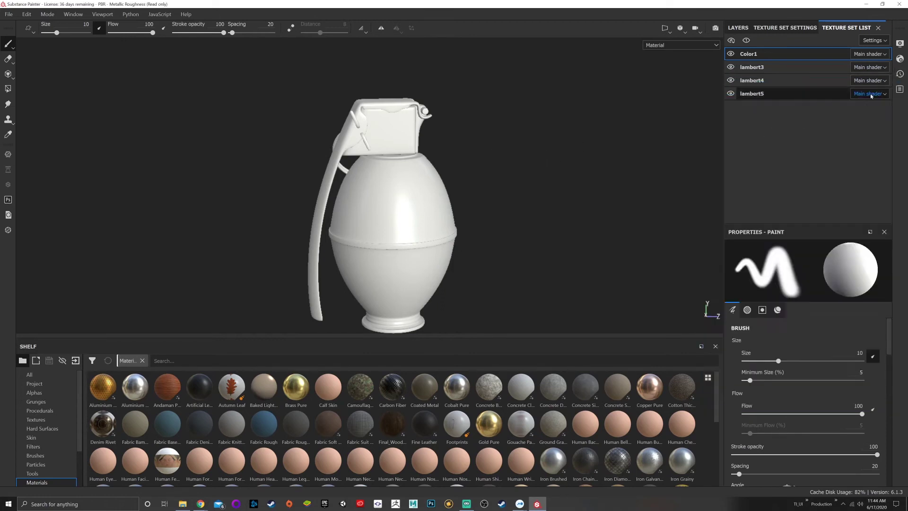
alt+drag(521, 202, 481, 205)
alt+middle_drag(481, 205, 474, 180)
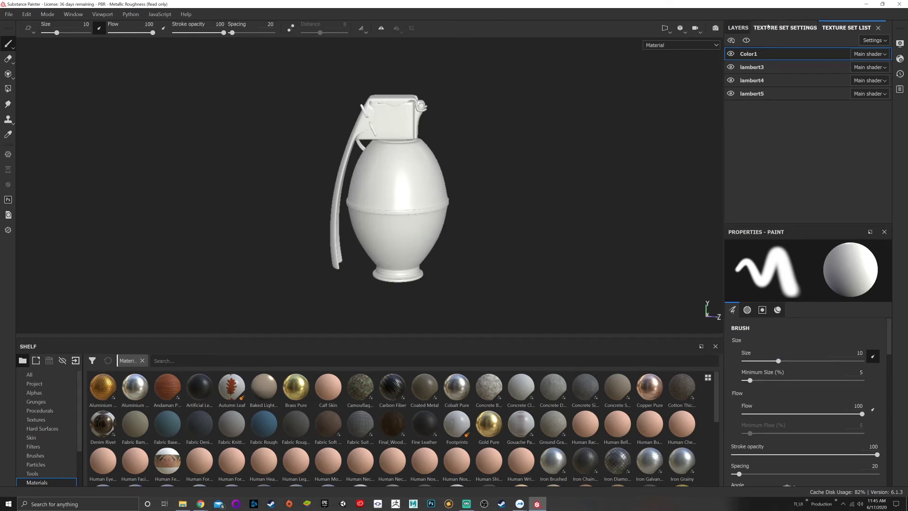
Show the Layers tab with Layer 1 and scroll through the paint brush and material properties.
click(738, 28)
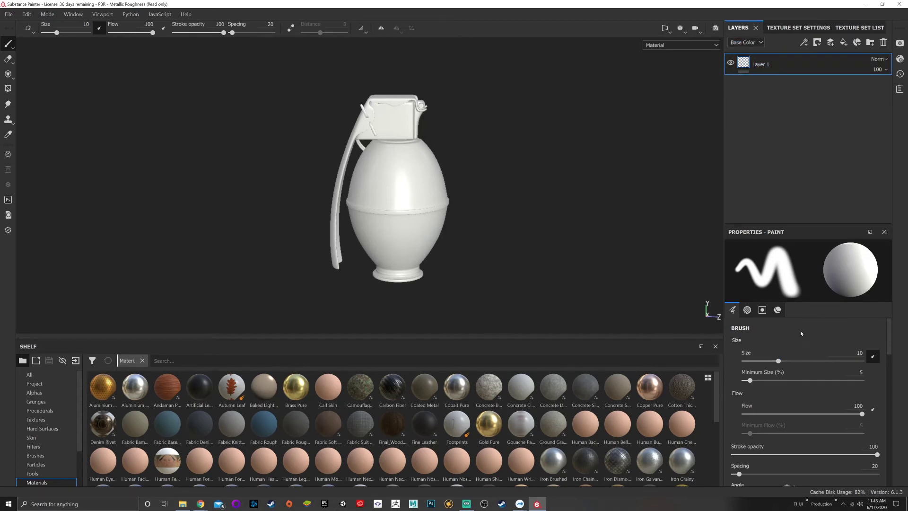
scroll(796, 342, down, 5)
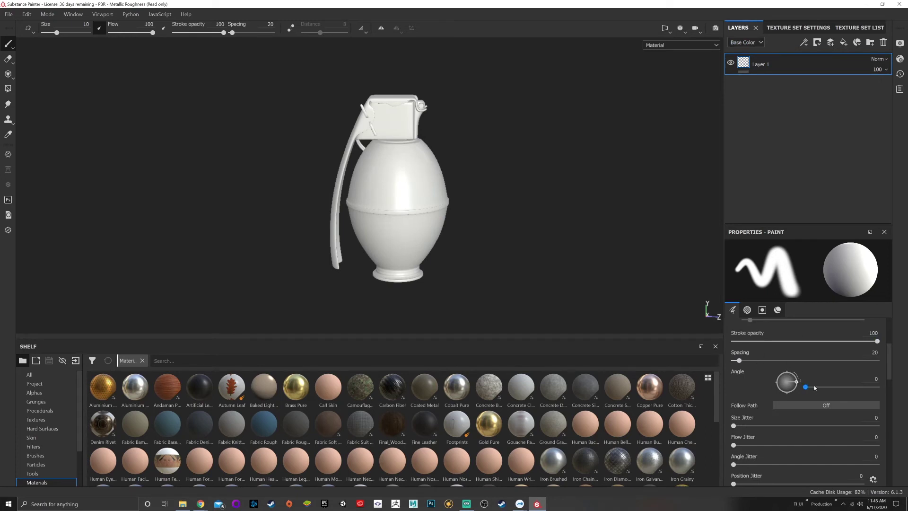
scroll(788, 347, down, 10)
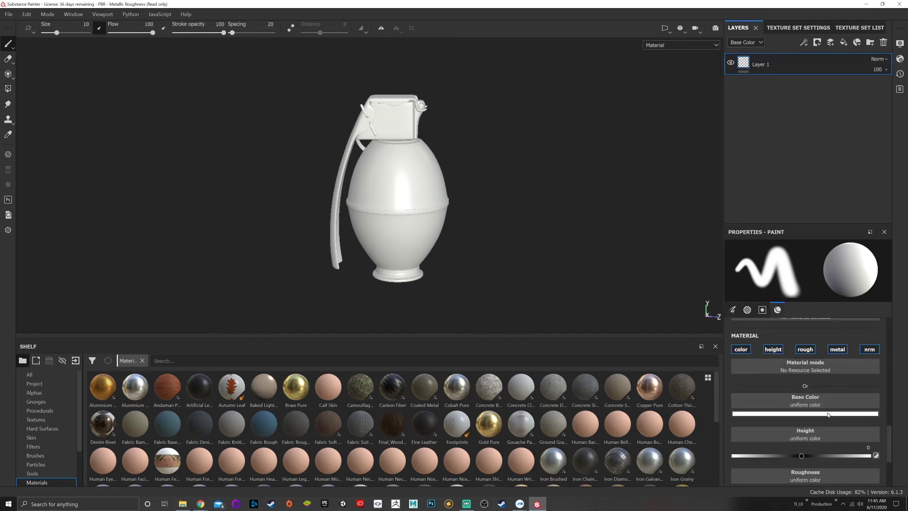
scroll(815, 411, up, 4)
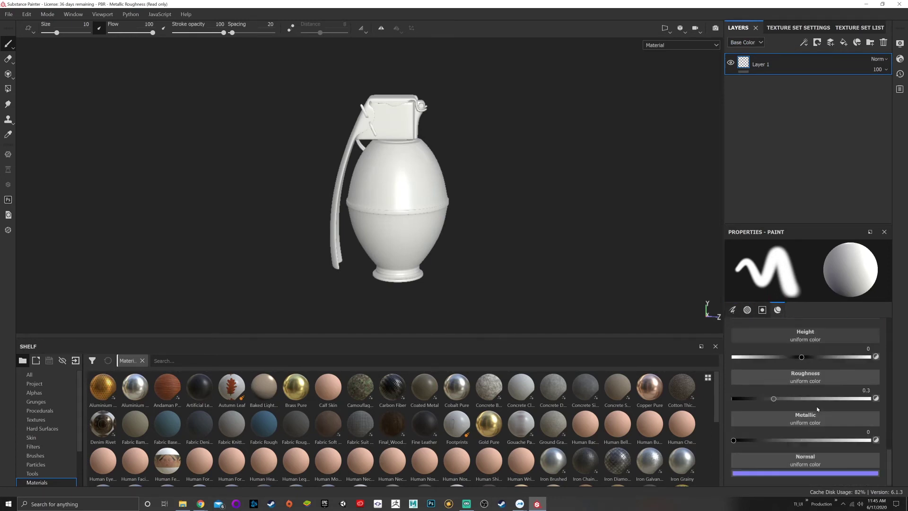
scroll(814, 403, up, 5)
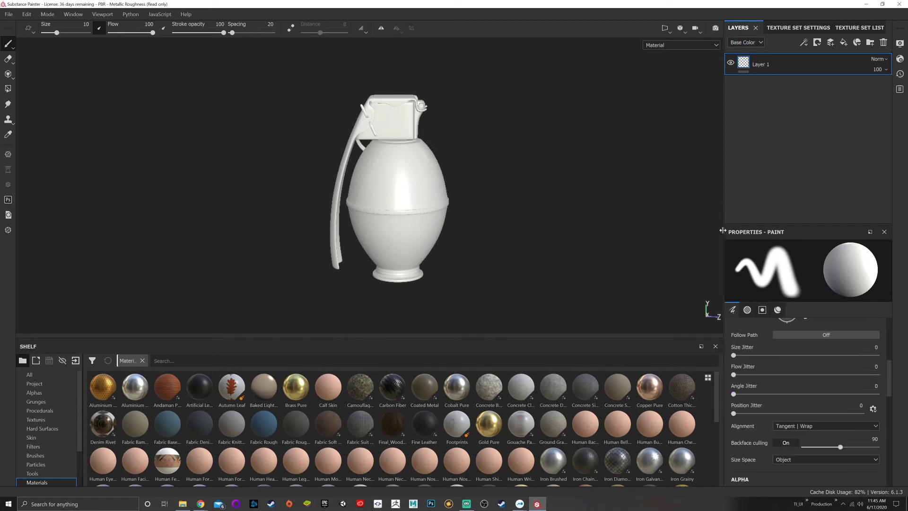
Filter the shelf through All, Alphas and Grunges, ending on Brushes.
click(30, 374)
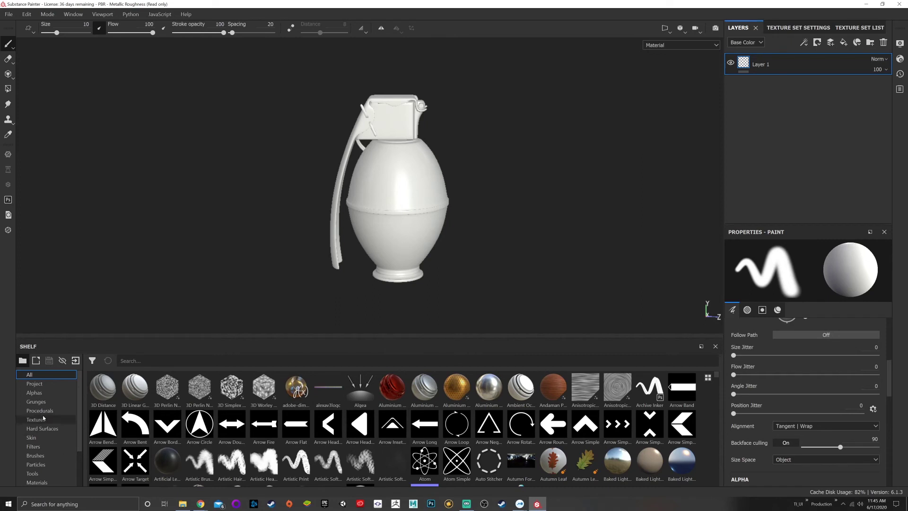
click(42, 392)
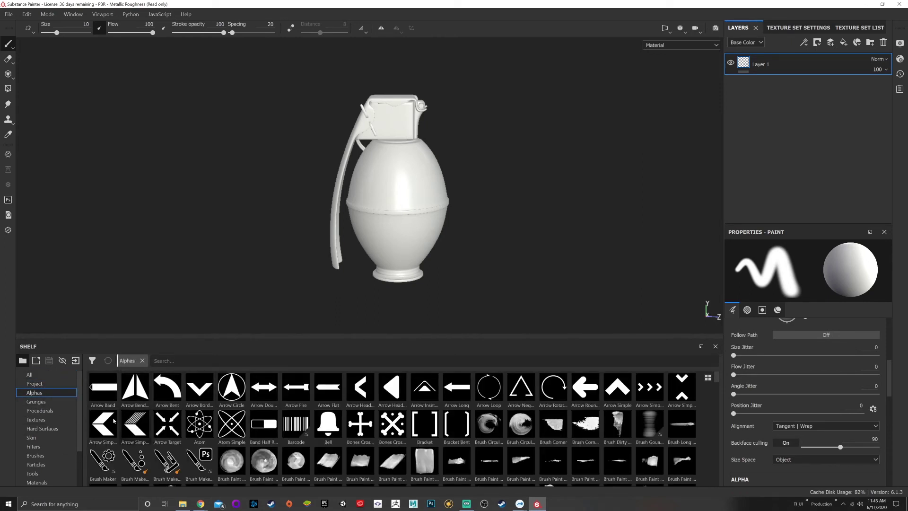
click(42, 401)
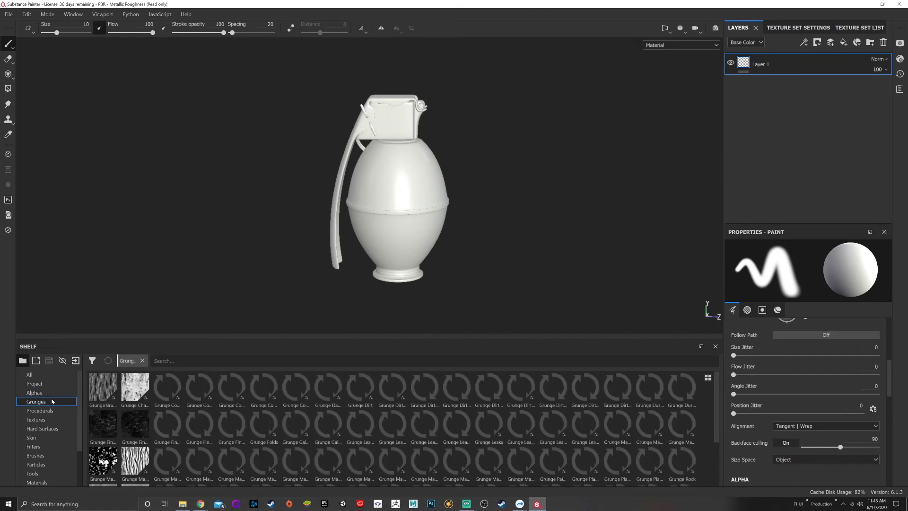
click(36, 456)
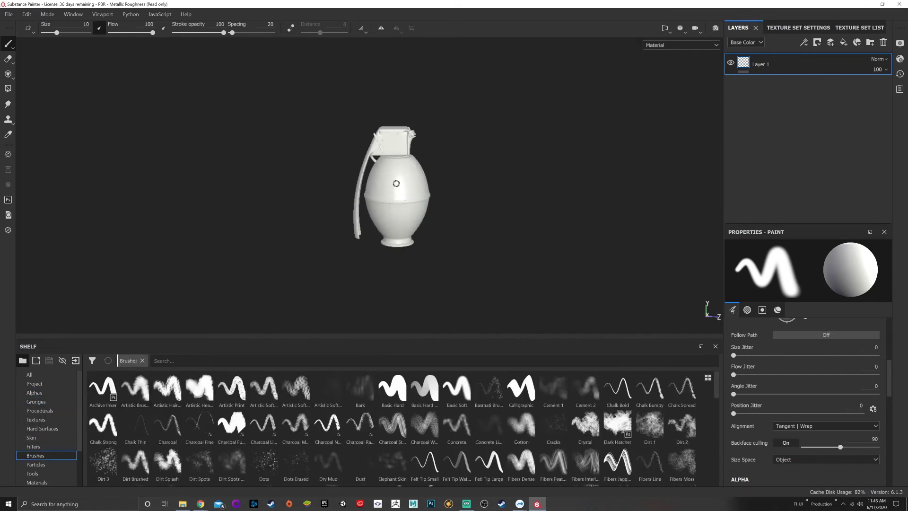
Try the Basmati Brush and Dots presets, settling on Basic Hard (size 10, flow 100, spacing 15).
scroll(397, 184, up, 5)
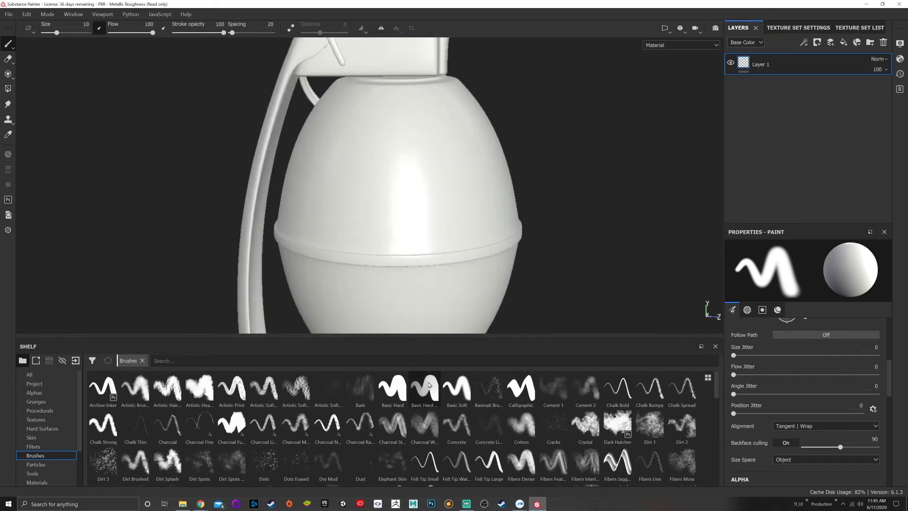
click(489, 389)
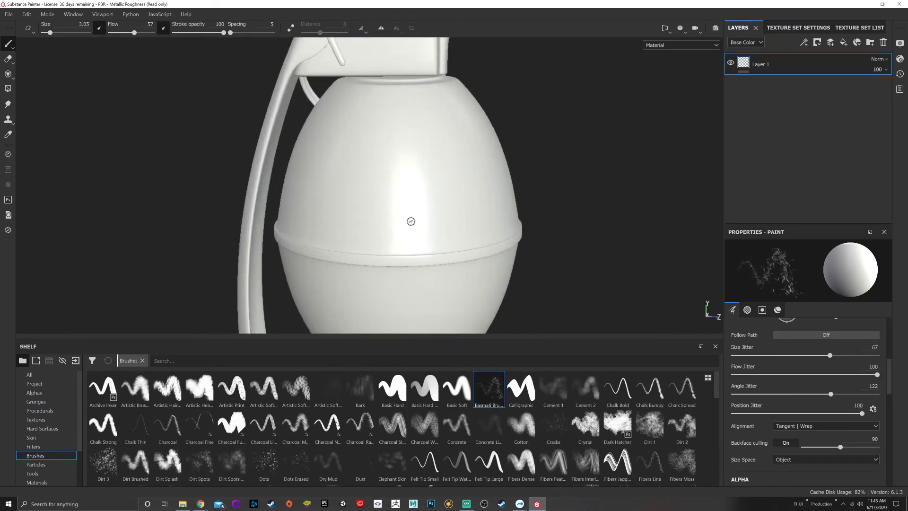
click(264, 461)
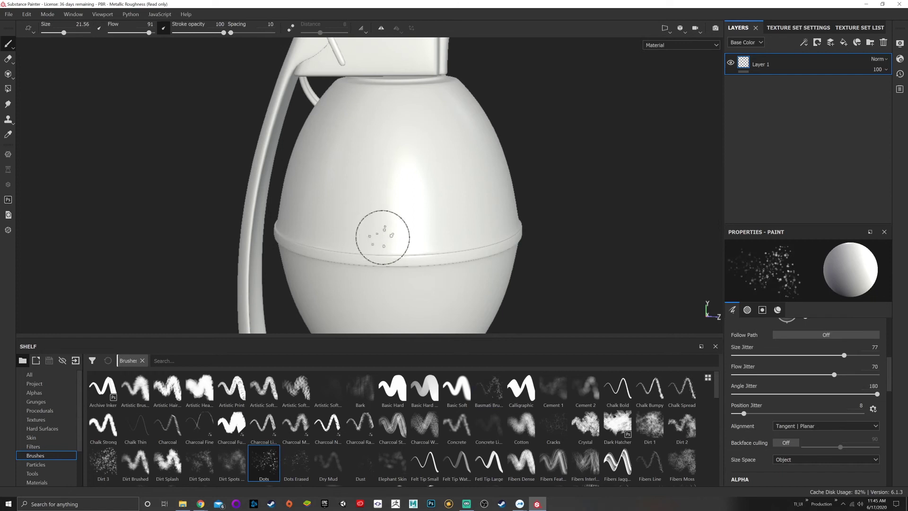
click(390, 393)
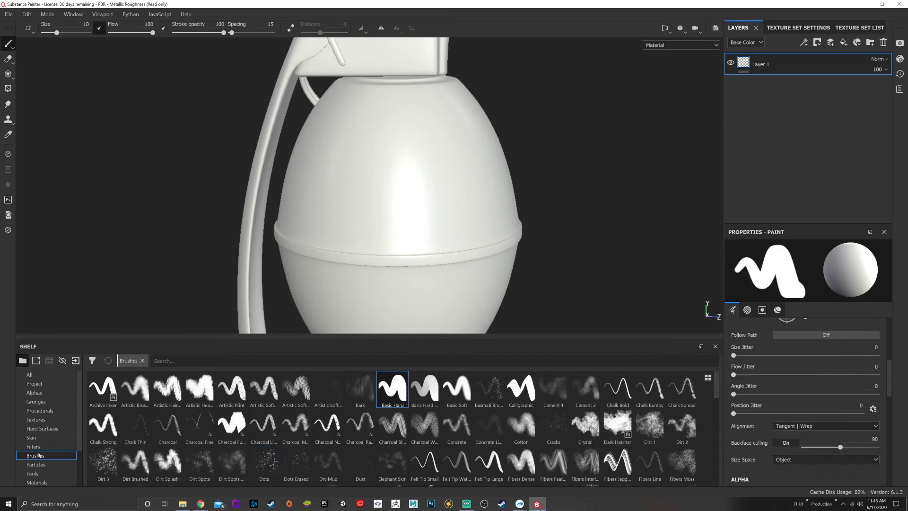
scroll(41, 468, down, 3)
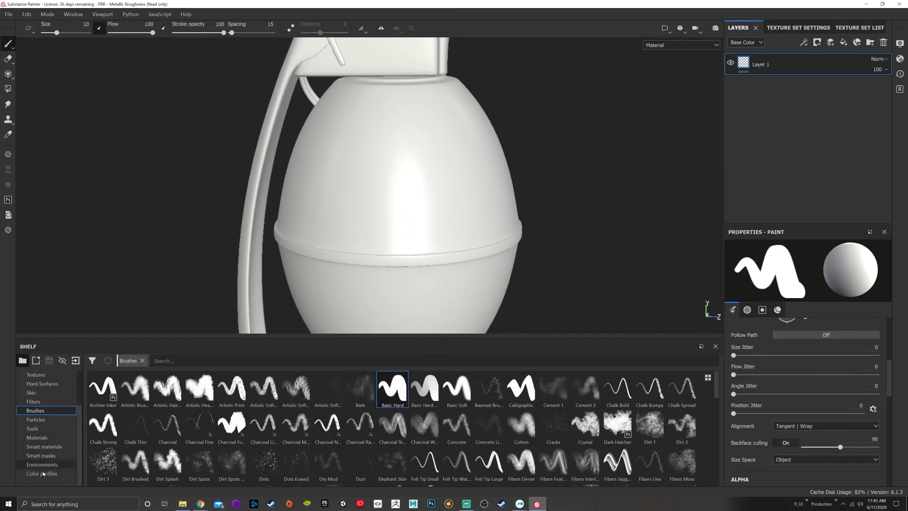
scroll(55, 463, up, 3)
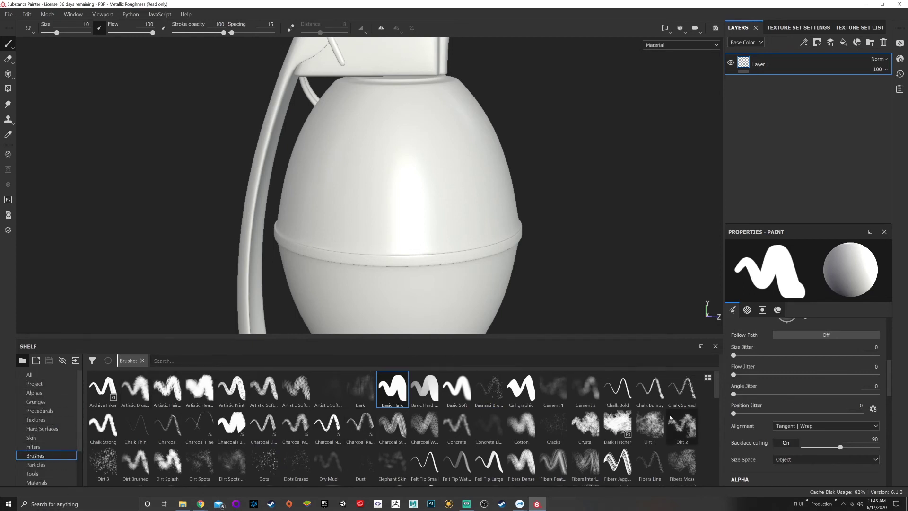
scroll(421, 185, up, 2)
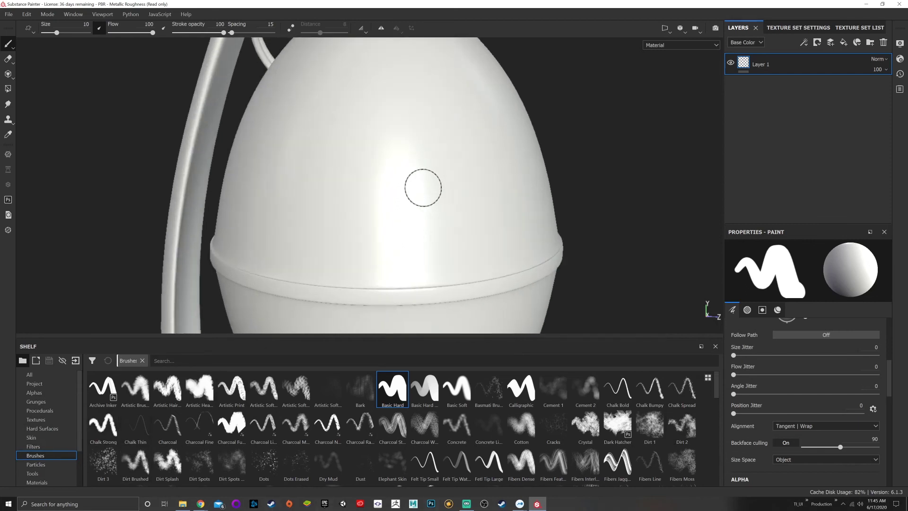
scroll(421, 186, down, 3)
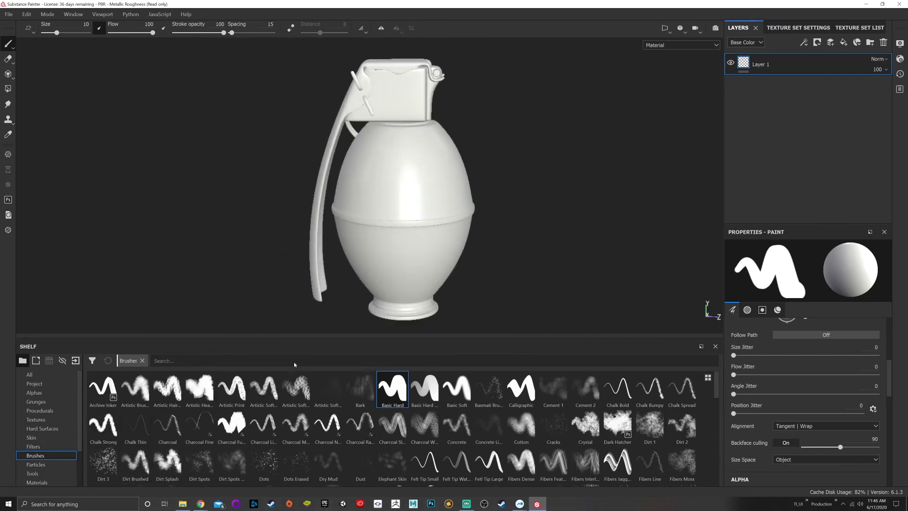
Paint a white stroke on the grenade's top block, then switch via Eraser to the Projection tool.
mouse_move(203, 442)
click(6, 43)
mouse_move(395, 114)
mouse_down()
mouse_move(409, 96)
mouse_move(396, 146)
mouse_move(410, 147)
mouse_move(409, 130)
mouse_move(381, 152)
mouse_move(395, 177)
mouse_move(428, 148)
mouse_move(401, 166)
mouse_up()
scroll(399, 173, up, 3)
key(e)
click(8, 74)
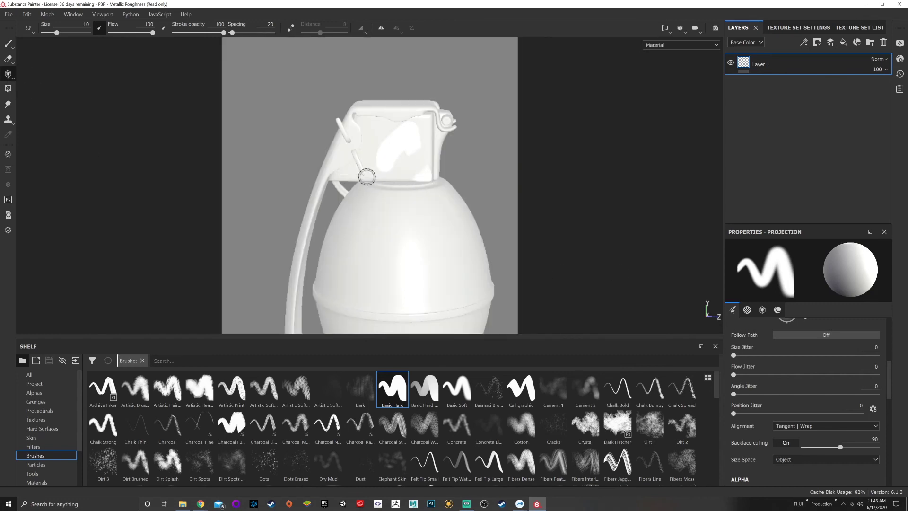
Fill the grenade's lever white with Polygon Fill in Mesh mode, briefly trying UV chunk mode.
click(7, 92)
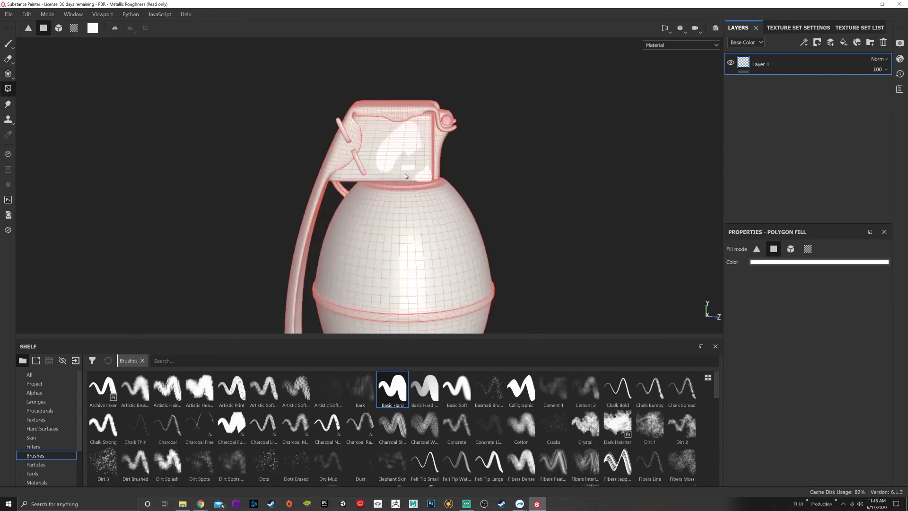
click(790, 248)
click(405, 151)
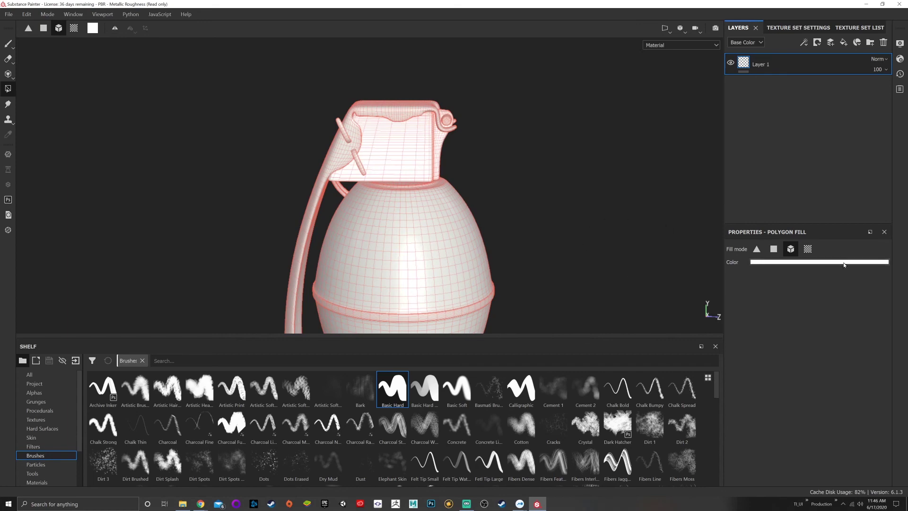
click(807, 250)
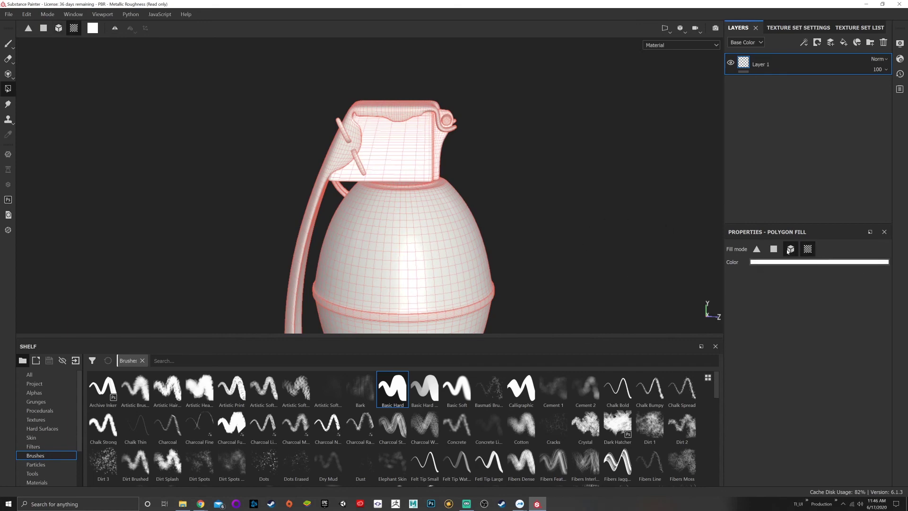
click(787, 250)
Erase, smudge and clone over the lever plate's white fill, then return to the Paint tool.
click(8, 59)
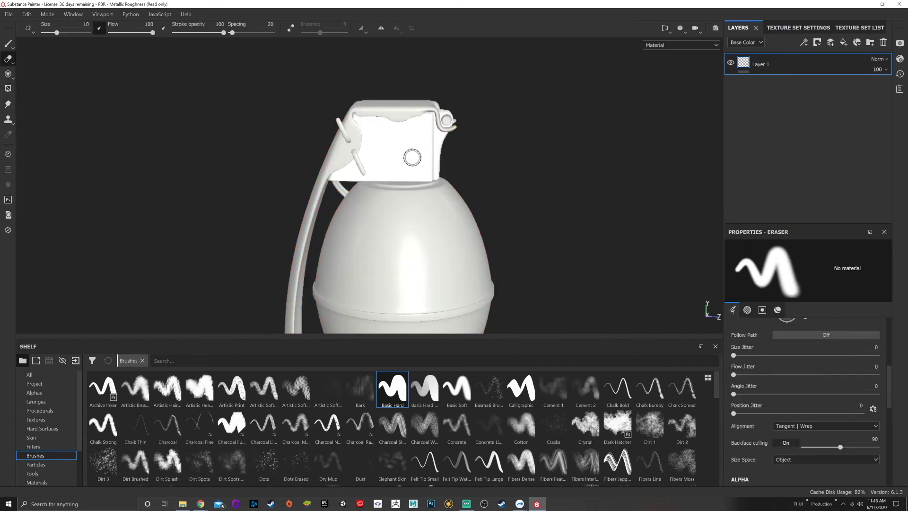
mouse_move(400, 155)
mouse_down()
mouse_move(385, 165)
mouse_move(391, 142)
mouse_move(434, 163)
mouse_move(391, 185)
mouse_move(385, 163)
mouse_up()
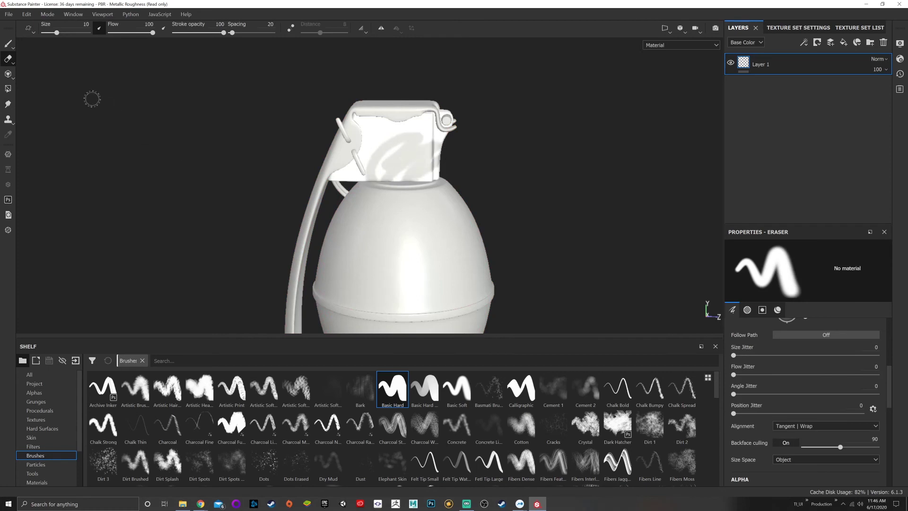
click(9, 103)
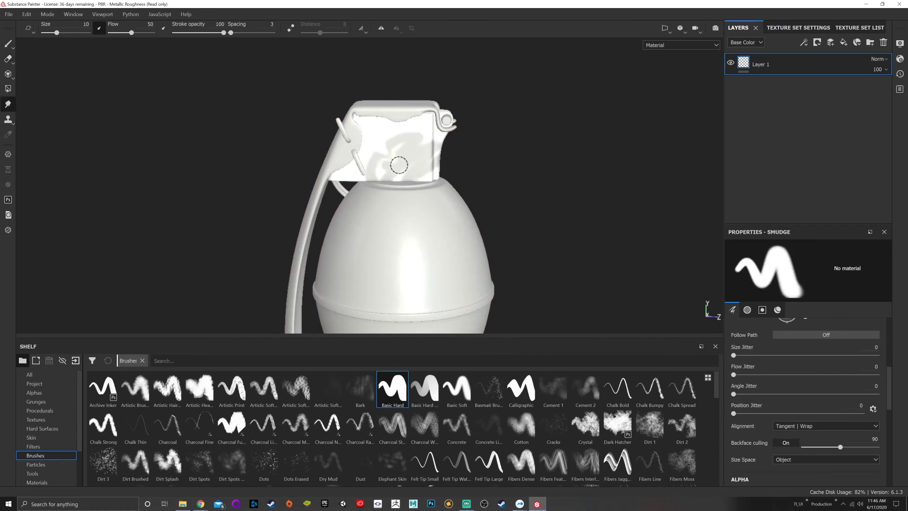
mouse_move(400, 165)
mouse_down()
mouse_move(417, 176)
mouse_move(430, 129)
mouse_move(413, 158)
mouse_move(388, 172)
mouse_up()
click(8, 119)
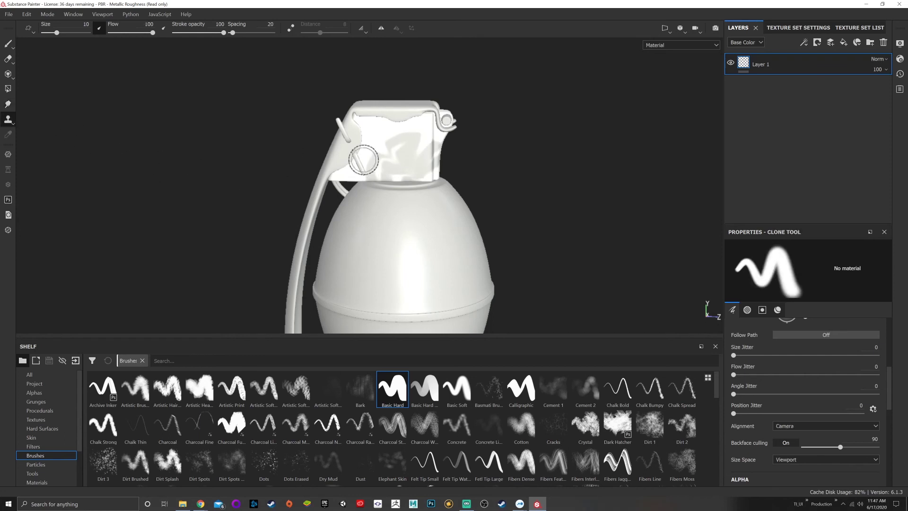
mouse_move(371, 164)
mouse_down()
mouse_move(412, 155)
mouse_move(426, 161)
mouse_move(399, 162)
mouse_move(418, 159)
mouse_move(397, 156)
mouse_move(414, 157)
mouse_move(411, 144)
mouse_move(379, 194)
mouse_up()
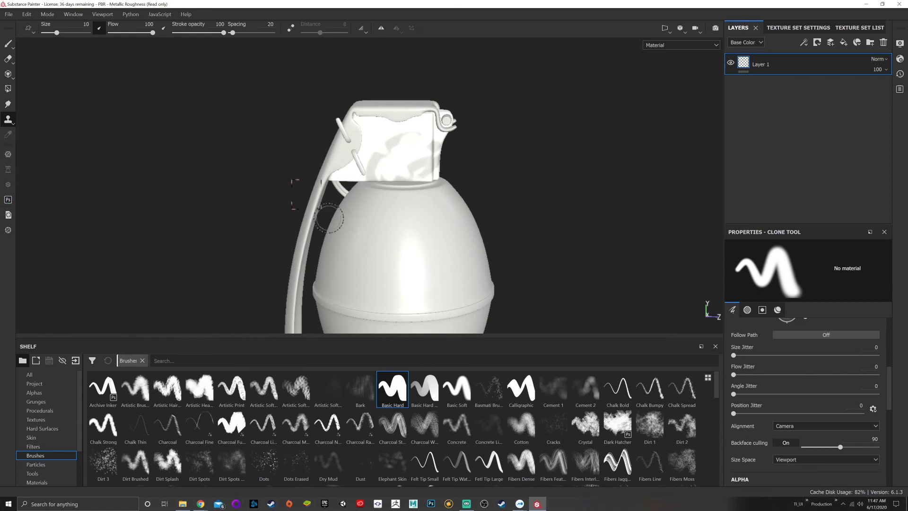
click(8, 43)
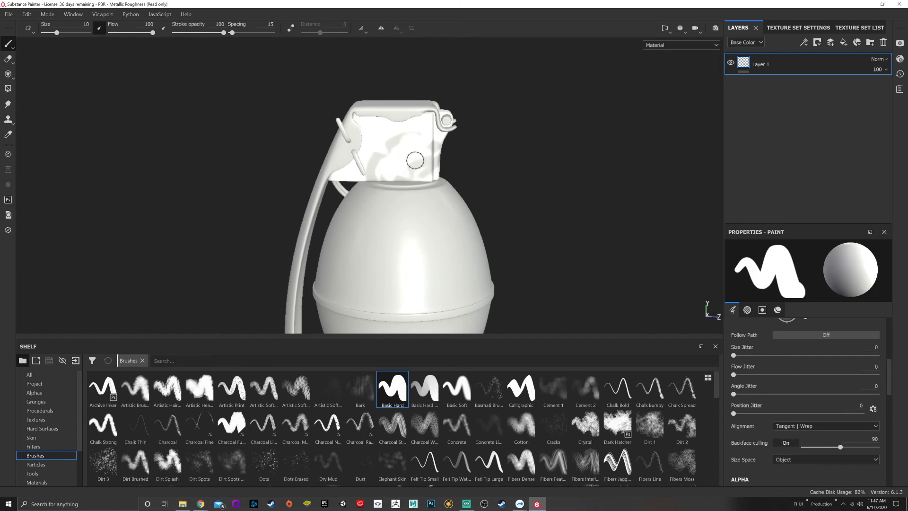
Switch between Eraser and Paint, then shrink the brush size from about 29 to 18.32.
key(alt)
click(8, 59)
click(9, 45)
click(10, 46)
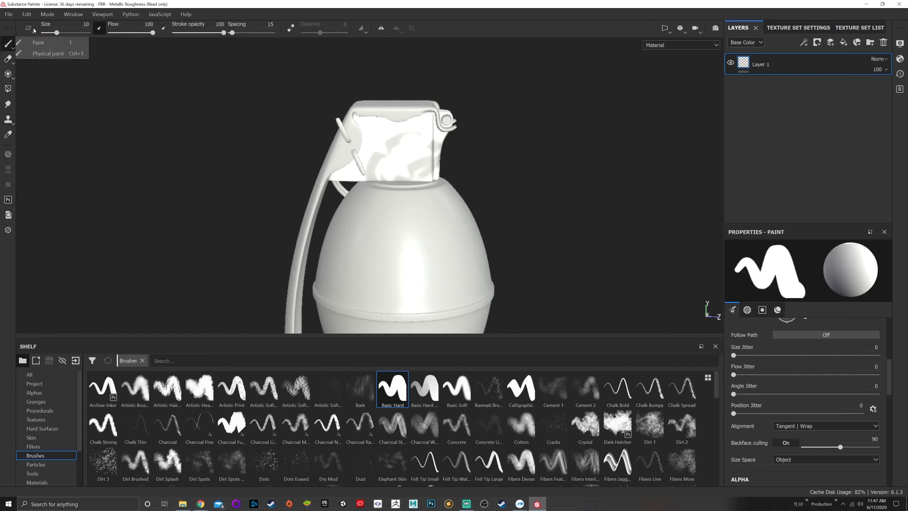
drag(54, 32, 77, 32)
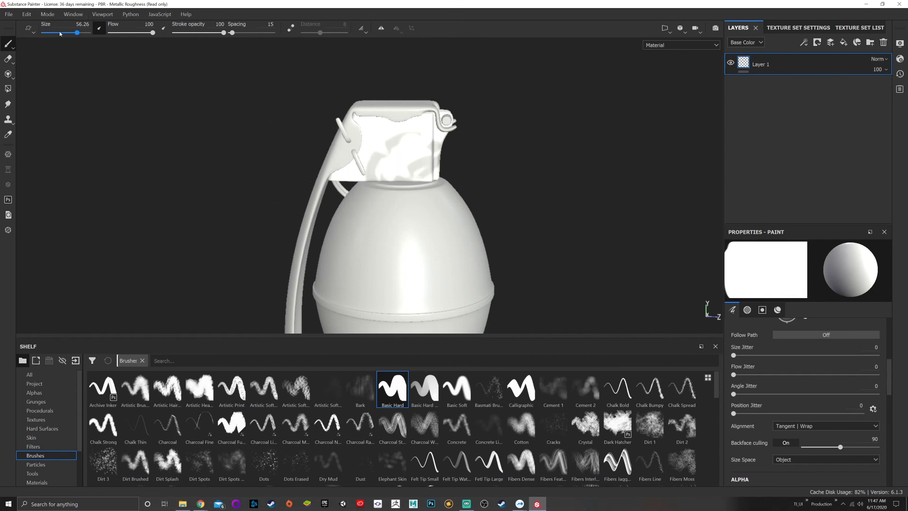
drag(76, 33, 67, 32)
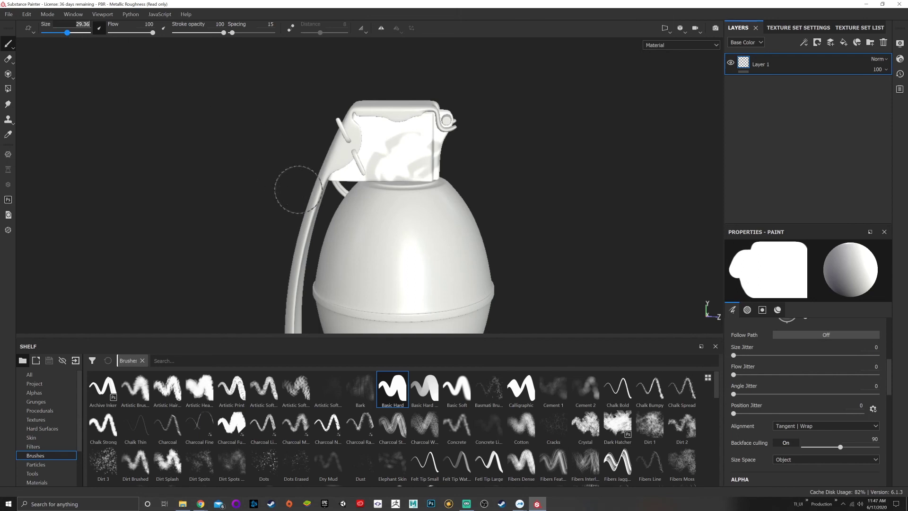
mouse_move(298, 189)
ctrl+right_down()
mouse_move(282, 189)
mouse_move(310, 189)
ctrl+right_up()
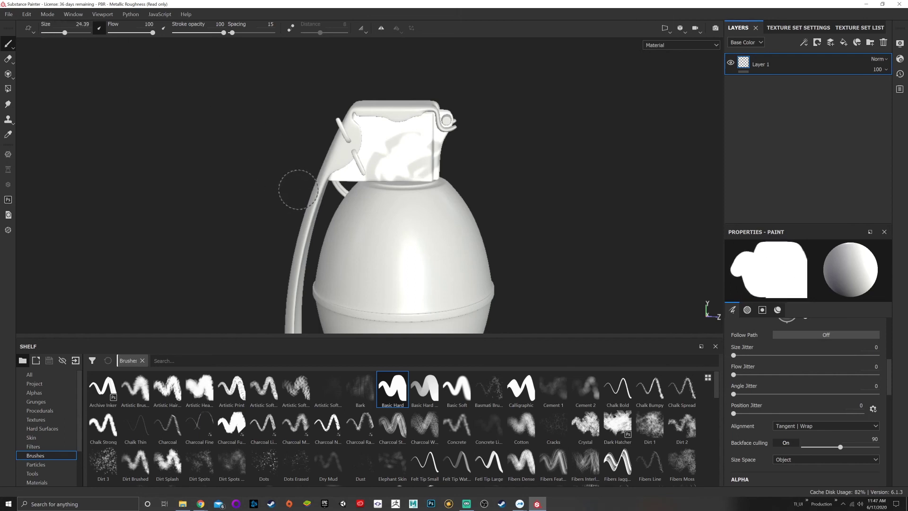
key(bracketleft)
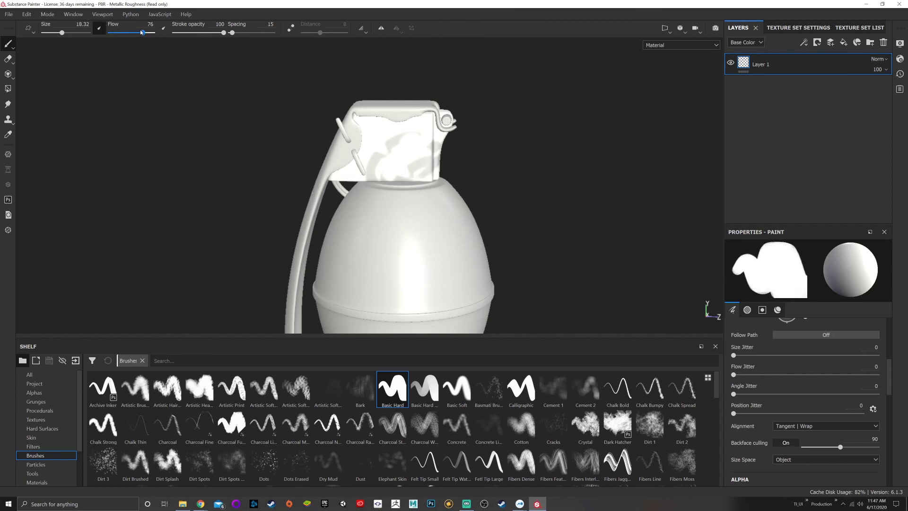
Raise brush flow to 100 and spacing to 42, then fine-tune size to 9.06.
drag(136, 31, 167, 35)
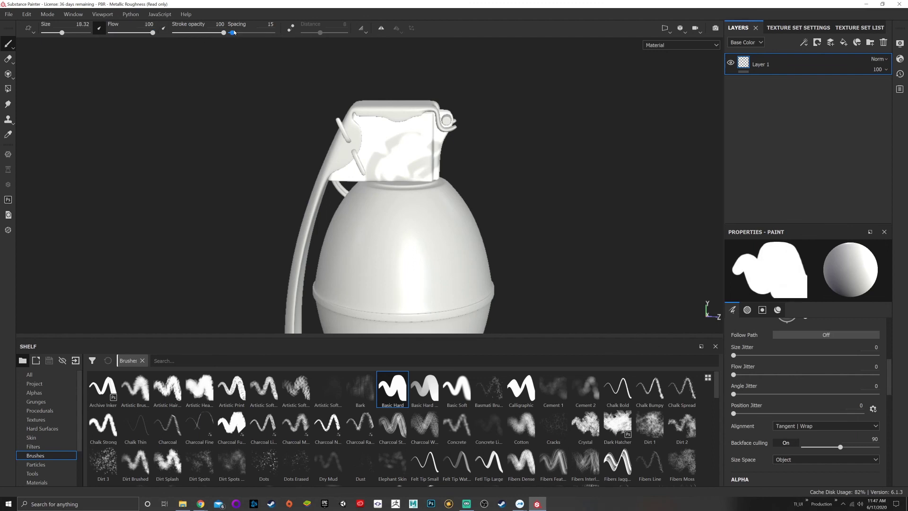
mouse_move(234, 32)
mouse_down()
mouse_move(251, 33)
mouse_move(235, 32)
mouse_up()
scroll(797, 398, down, 2)
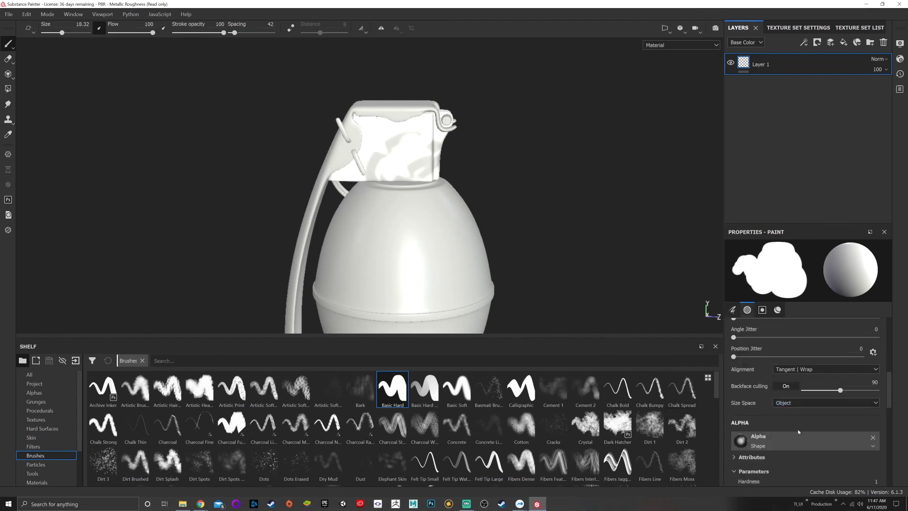
scroll(768, 397, up, 5)
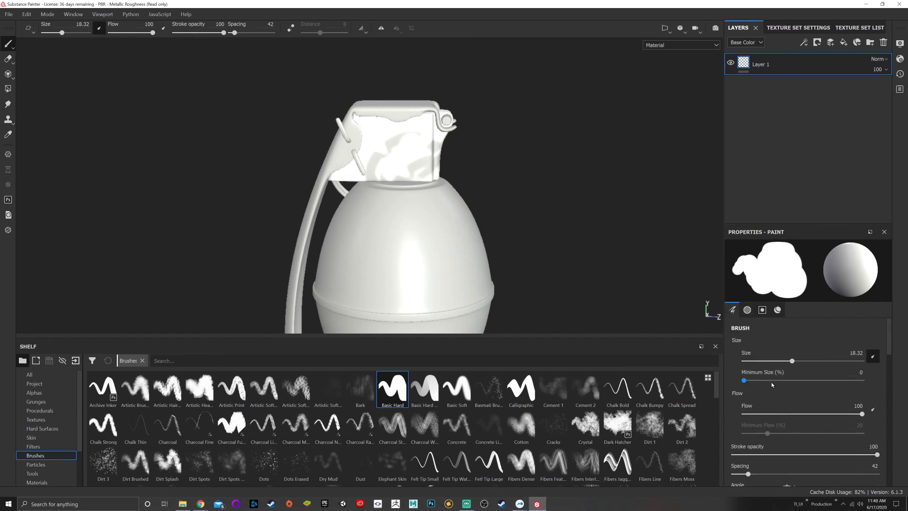
mouse_move(787, 359)
mouse_down()
mouse_move(807, 361)
mouse_move(775, 361)
mouse_up()
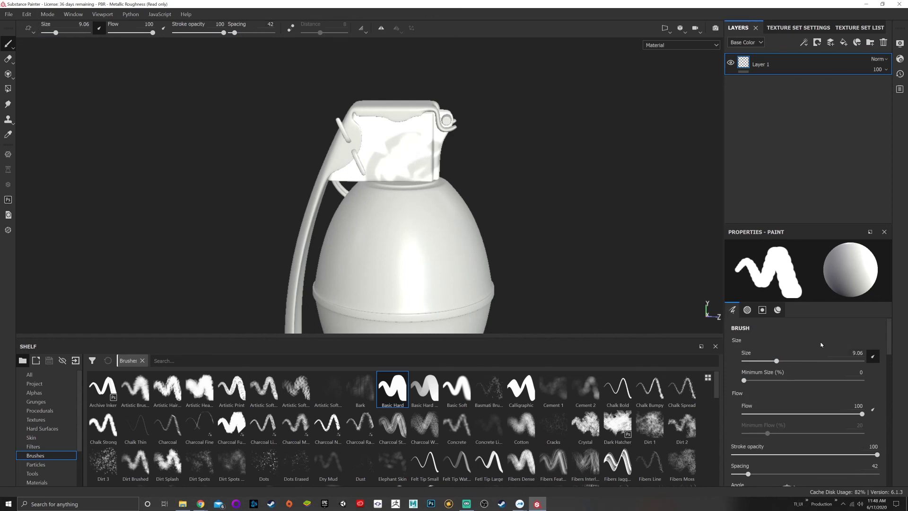
Enable lazy mouse on the brush and lower its distance from 8 to 5.91.
click(290, 29)
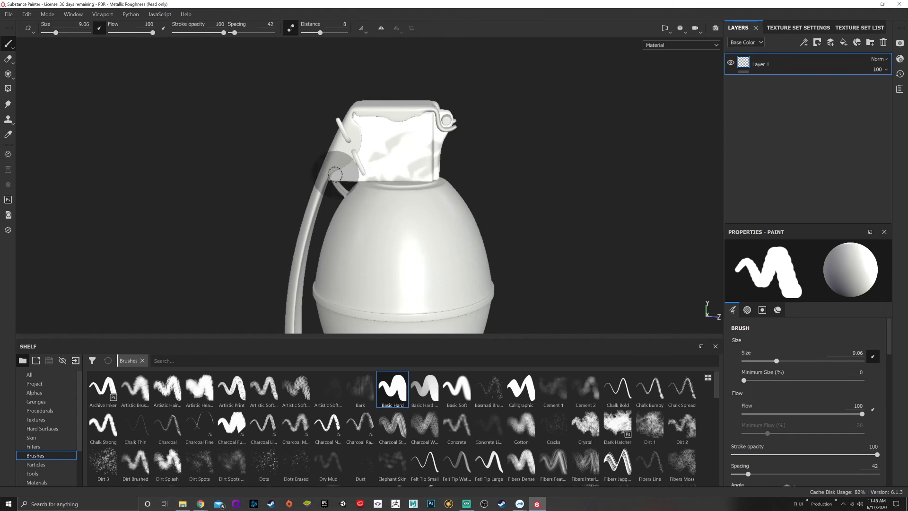
mouse_move(320, 33)
mouse_down()
mouse_move(346, 32)
mouse_move(316, 32)
mouse_up()
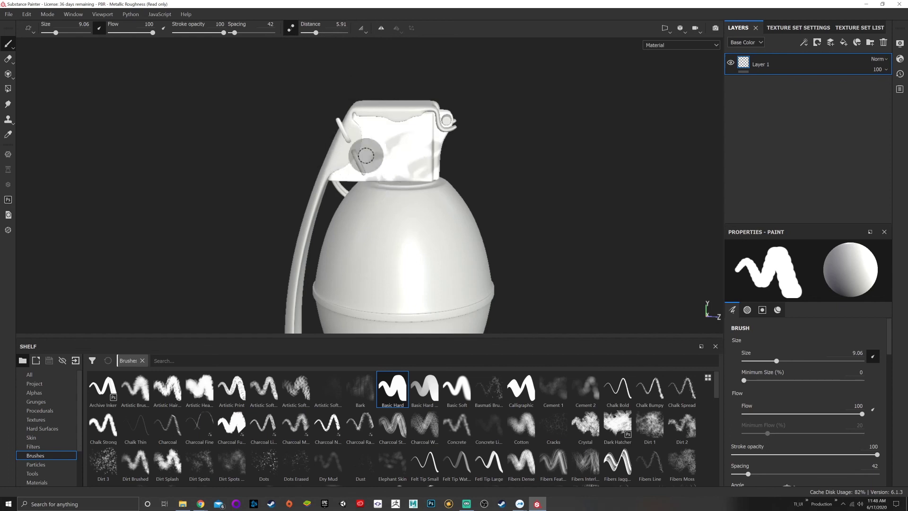
Turn on X mirror symmetry, then delete Layer 1 and restore it with Ctrl+Z.
click(380, 28)
mouse_move(522, 158)
alt+mouse_down()
mouse_move(512, 182)
mouse_move(325, 184)
mouse_move(432, 217)
mouse_move(421, 198)
alt+mouse_up()
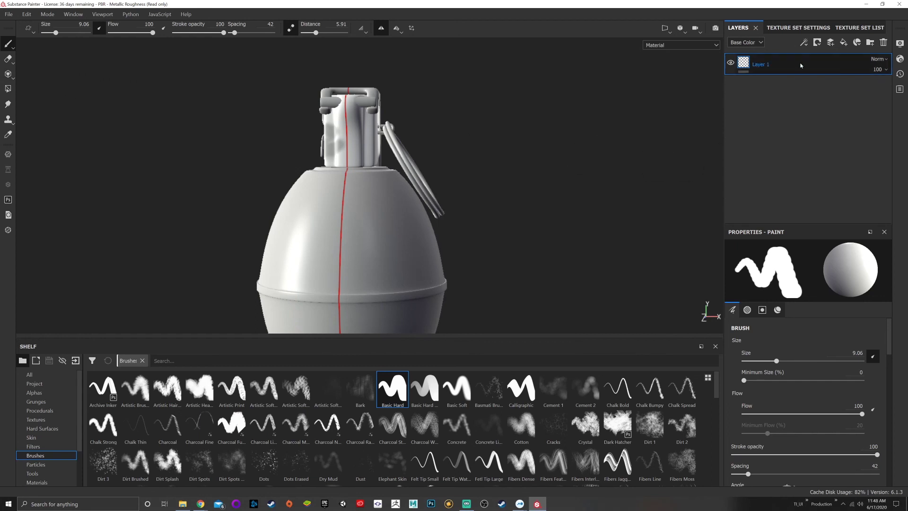
key(Delete)
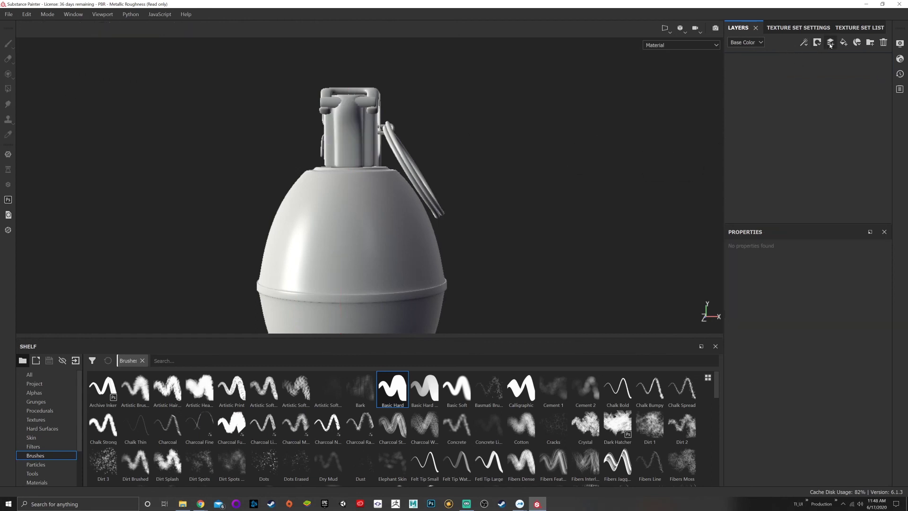
key(ctrl+z)
Orbit around the grenade to check the symmetry line and open the symmetry settings.
mouse_move(473, 147)
alt+mouse_down()
mouse_move(393, 147)
mouse_move(393, 215)
alt+mouse_up()
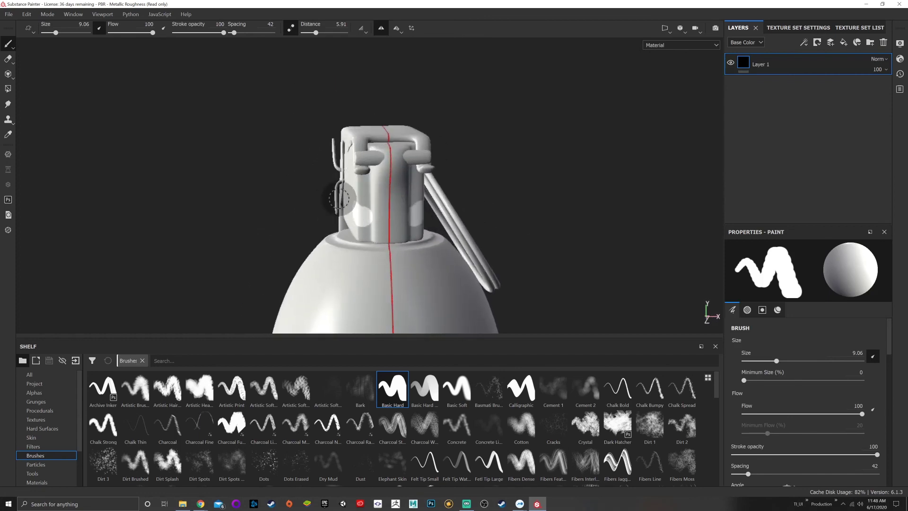
alt+drag(486, 255, 454, 166)
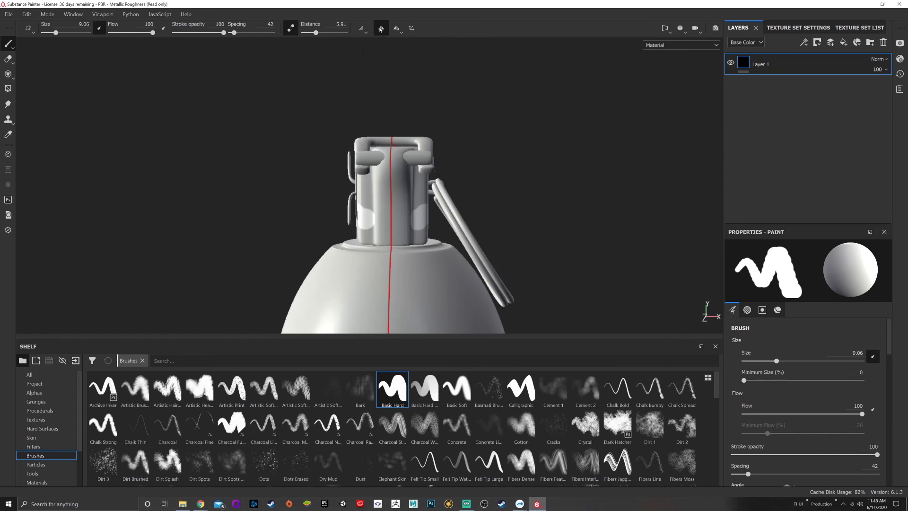
click(397, 33)
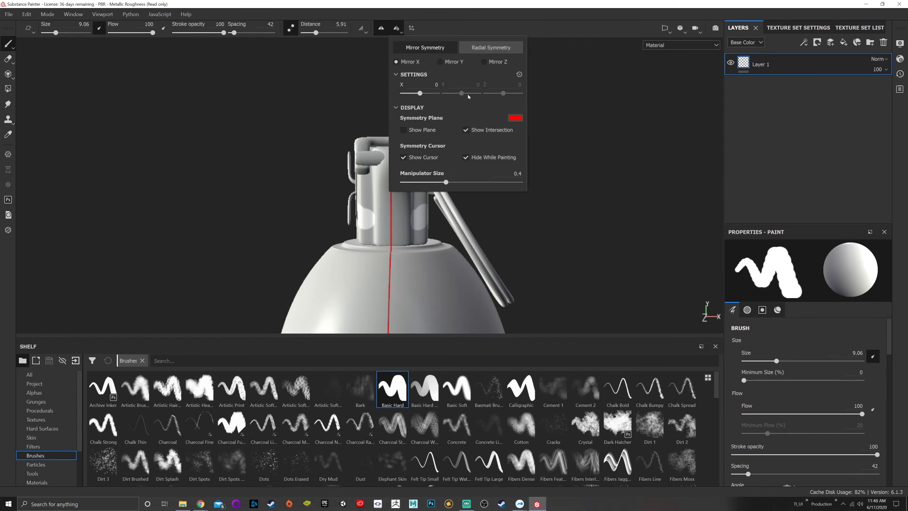
Briefly show the symmetry plane, hide it again, then orbit and zoom around the grenade.
click(403, 130)
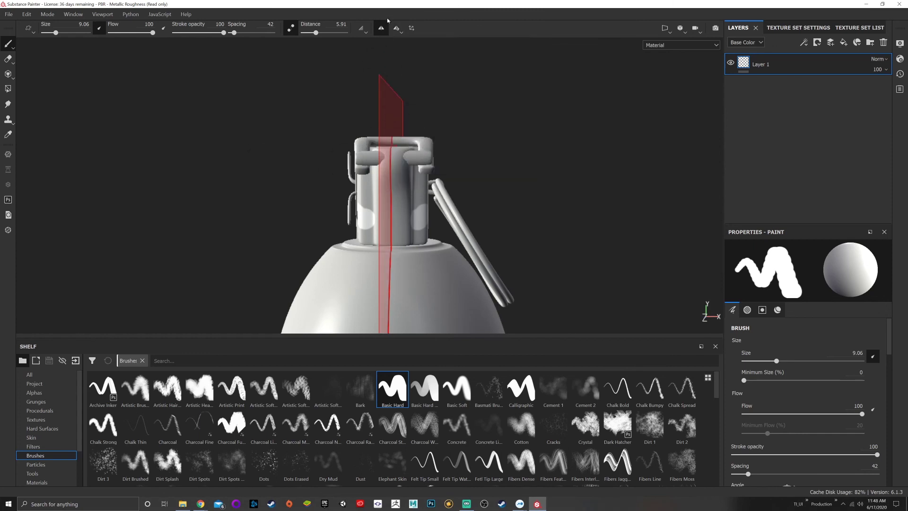
mouse_move(401, 32)
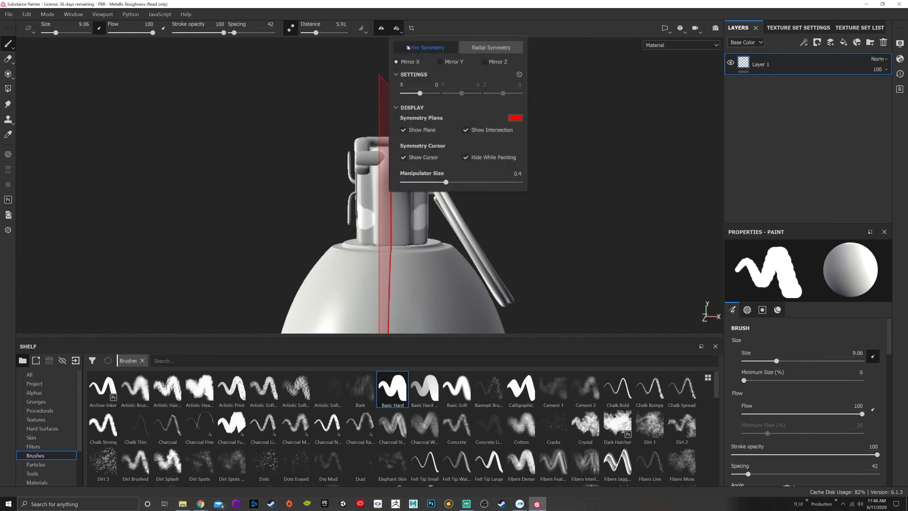
click(403, 130)
mouse_move(201, 159)
alt+mouse_down()
mouse_move(348, 181)
mouse_move(331, 198)
mouse_move(340, 211)
alt+mouse_up()
scroll(274, 165, down, 5)
scroll(331, 198, up, 3)
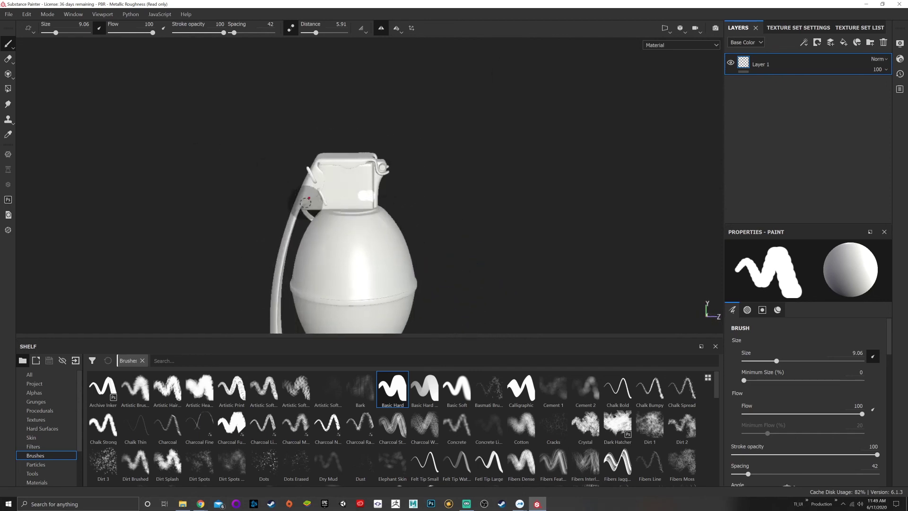
mouse_move(162, 124)
alt+mouse_down()
mouse_move(200, 132)
mouse_move(172, 112)
alt+mouse_up()
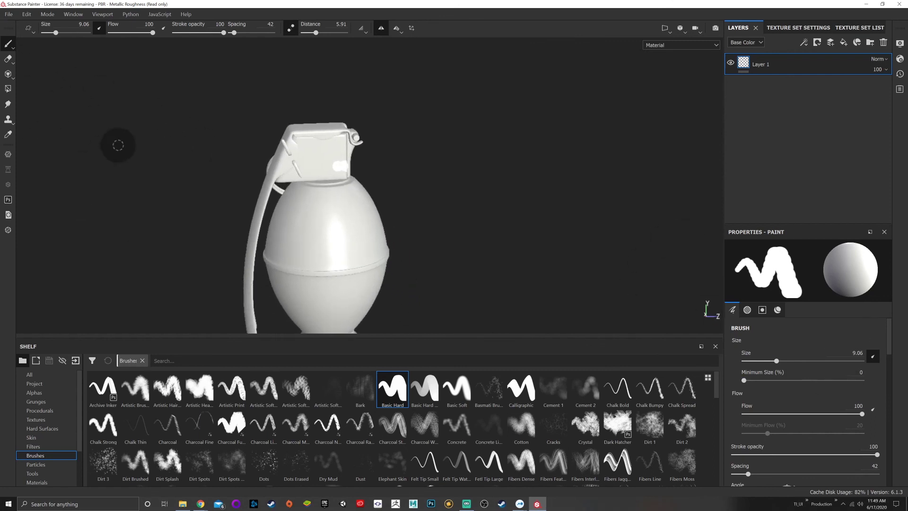
mouse_move(470, 200)
alt+mouse_down()
mouse_move(323, 195)
mouse_move(237, 216)
mouse_move(471, 194)
alt+mouse_up()
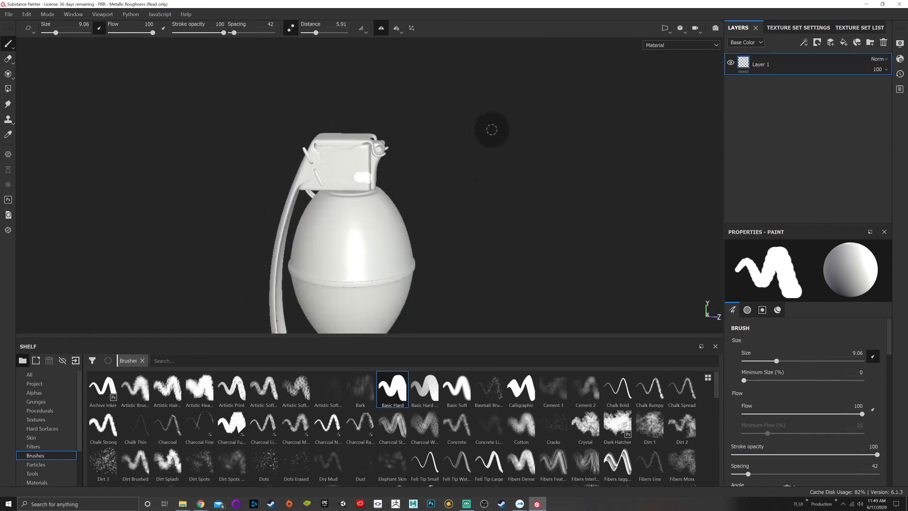
scroll(341, 137, up, 2)
scroll(384, 138, down, 4)
scroll(399, 146, up, 5)
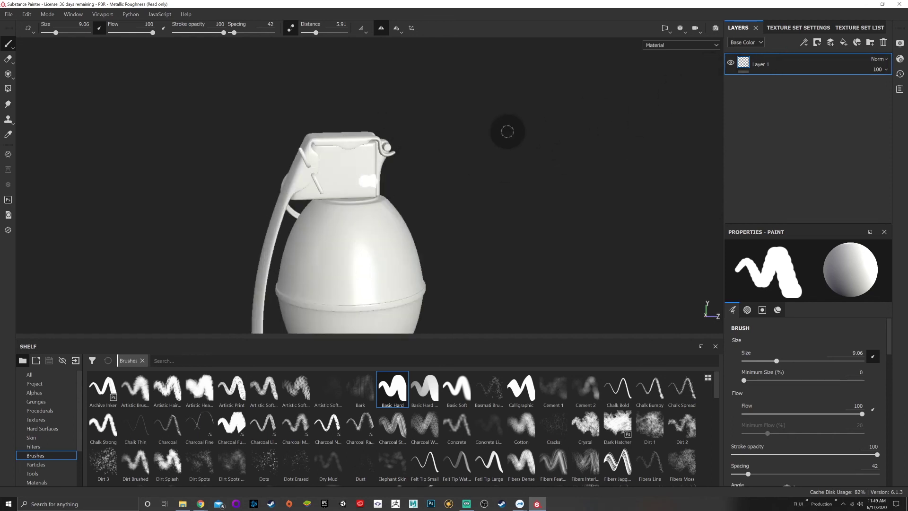